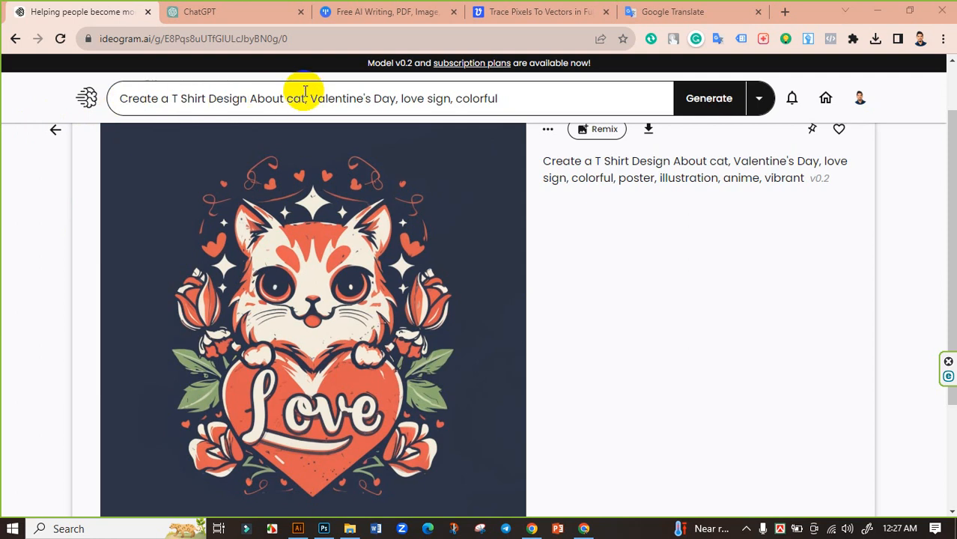
# Review the T-shirt prompt's style tags and look over the generated orange-and-white cat design with its variant thumbnails.
pyautogui.click(499, 97)
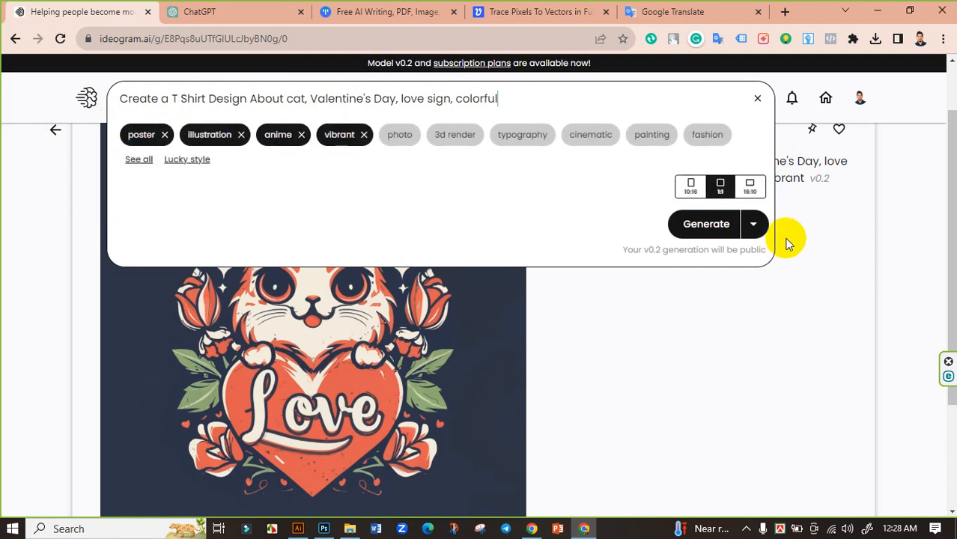
pyautogui.click(721, 332)
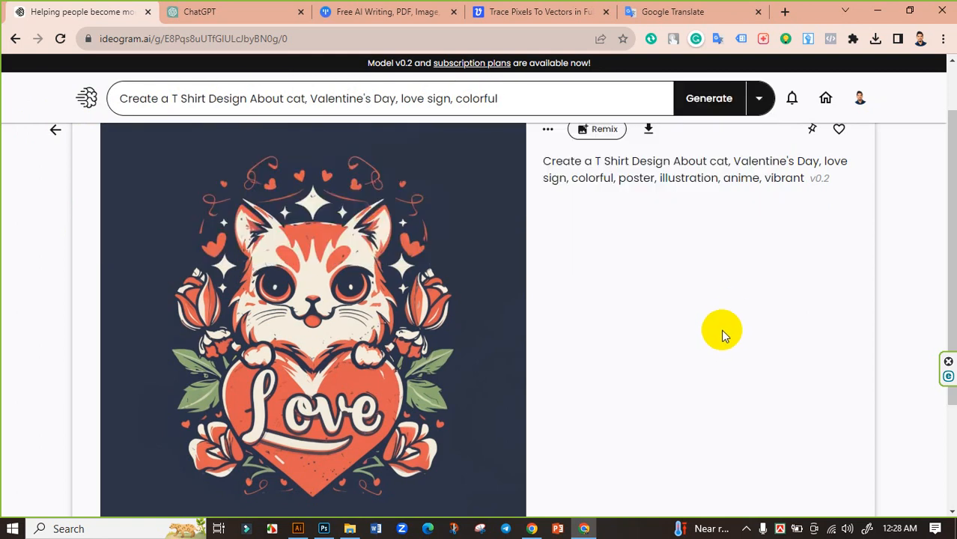
pyautogui.scroll(2, 584, 342)
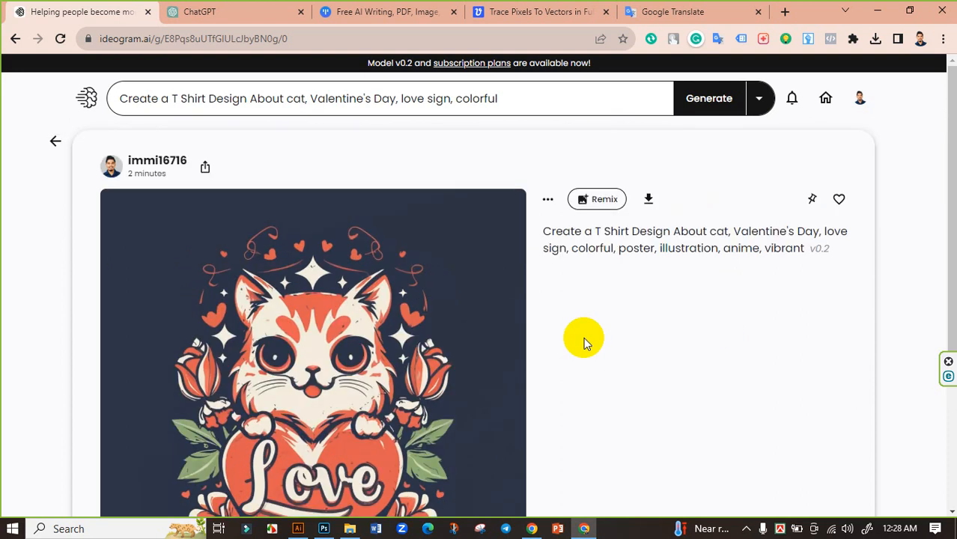
pyautogui.scroll(-3, 584, 337)
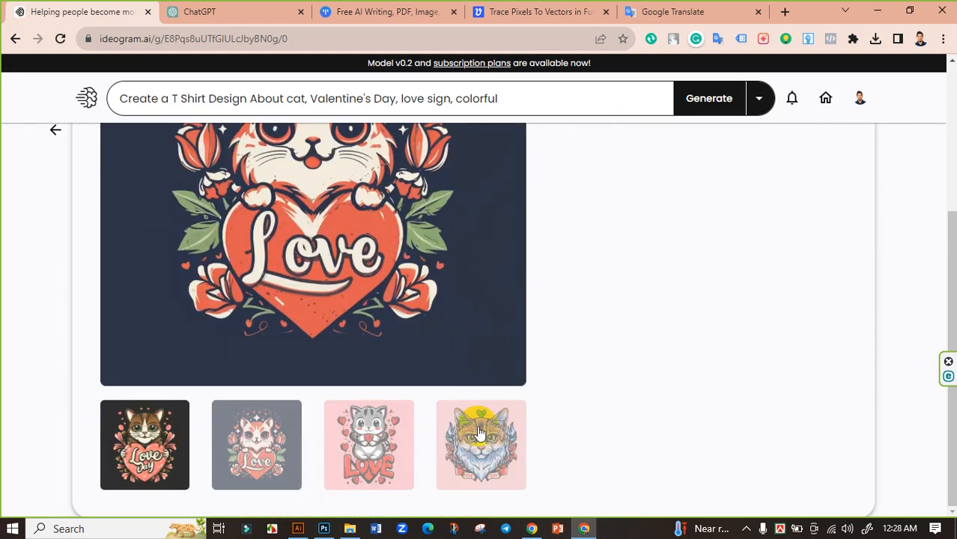
pyautogui.scroll(3, 551, 364)
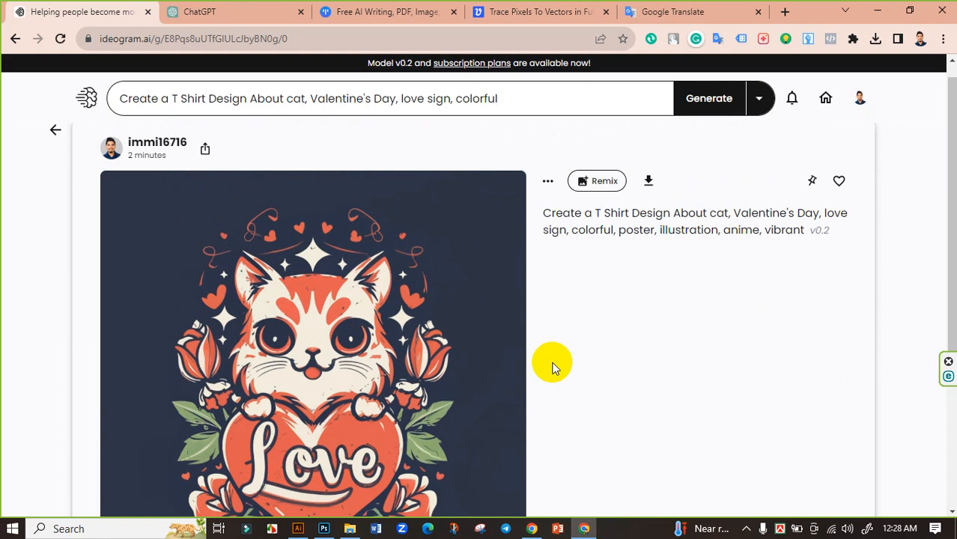
pyautogui.scroll(-3, 552, 367)
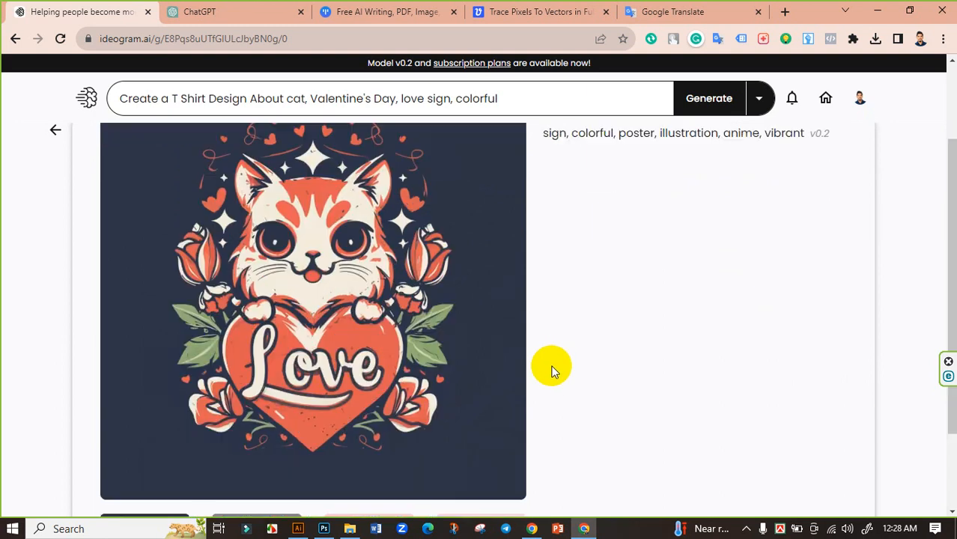
# Preview the other three variants: the cat with the blue ruff, the grey kitten and the brown cat with "Love Day" lettering.
pyautogui.click(457, 417)
pyautogui.scroll(2, 474, 423)
pyautogui.scroll(-3, 510, 391)
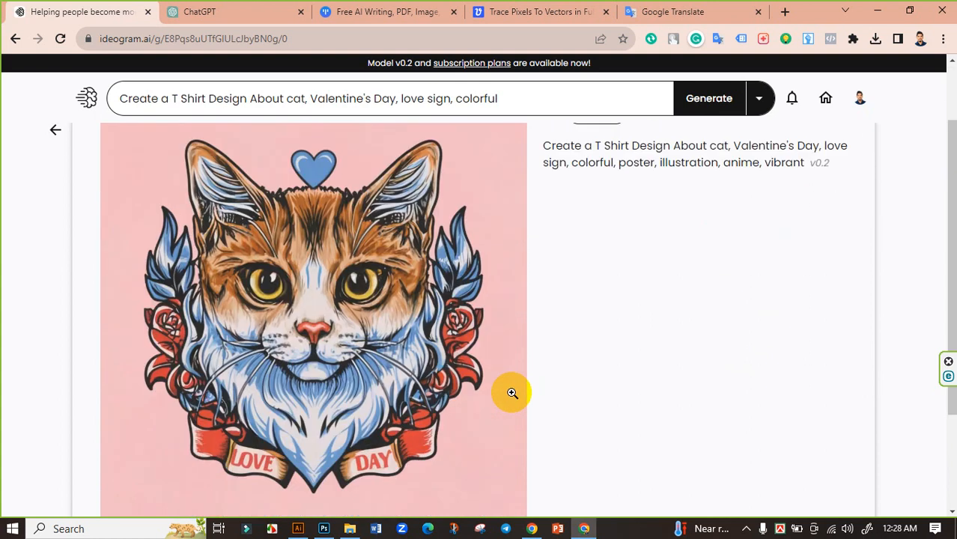
pyautogui.click(388, 450)
pyautogui.scroll(3, 472, 401)
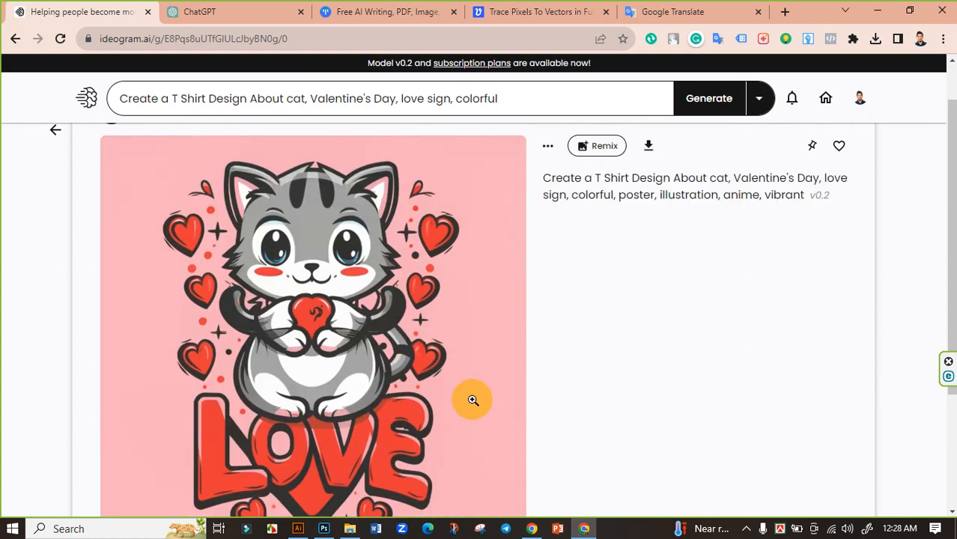
pyautogui.scroll(-1, 472, 399)
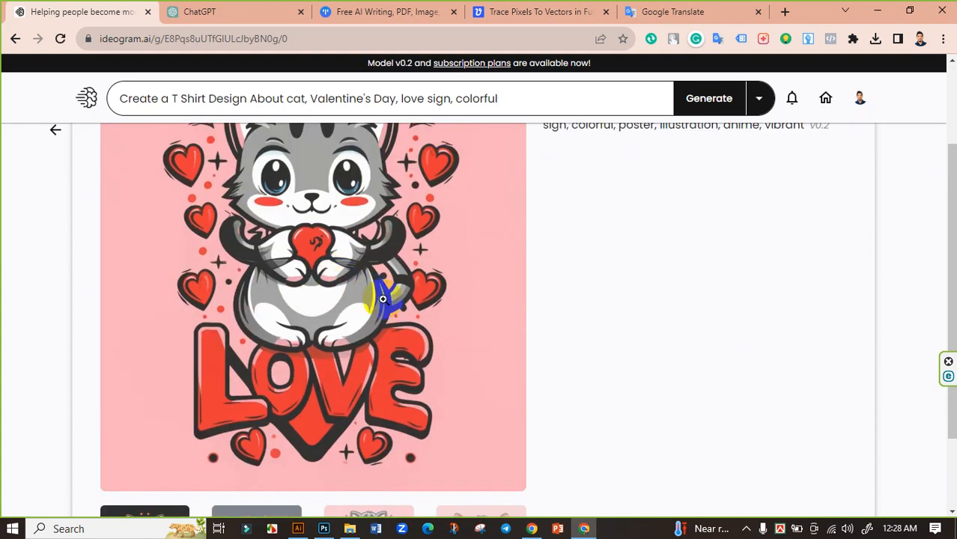
pyautogui.scroll(-2, 384, 300)
pyautogui.click(149, 442)
pyautogui.scroll(3, 149, 443)
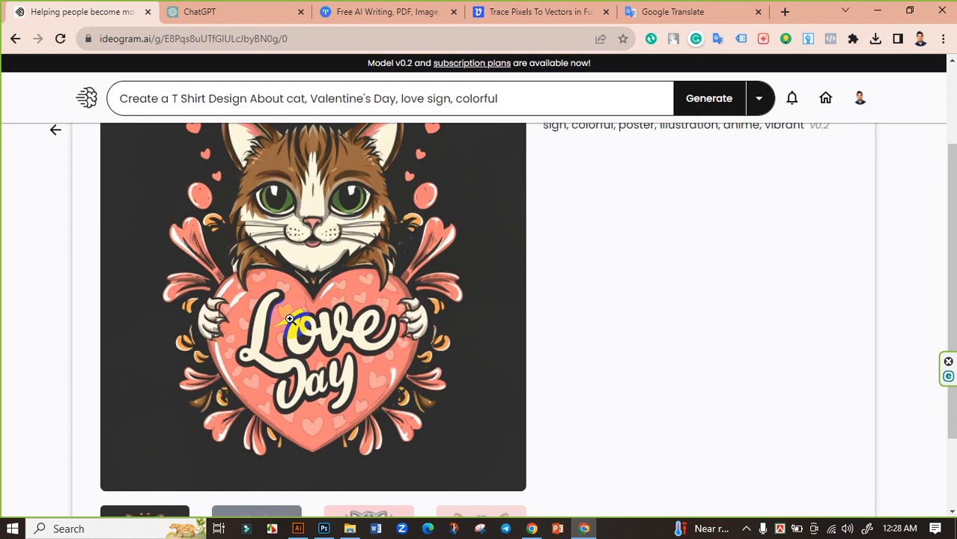
pyautogui.scroll(-2, 433, 305)
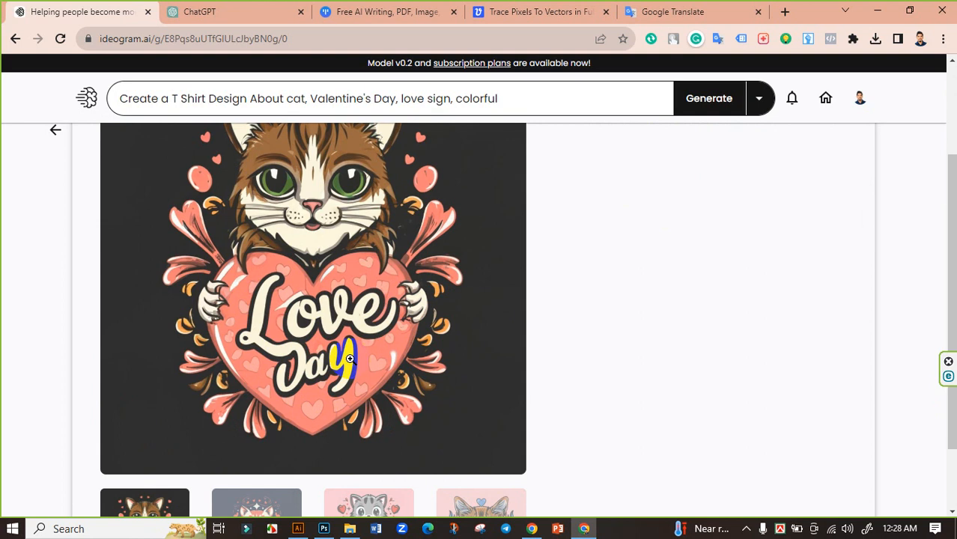
# Return to the orange-and-white cat variant with the "Love" heart and examine its lettering, flowers and ornaments.
pyautogui.scroll(-1, 354, 356)
pyautogui.click(256, 442)
pyautogui.scroll(2, 401, 348)
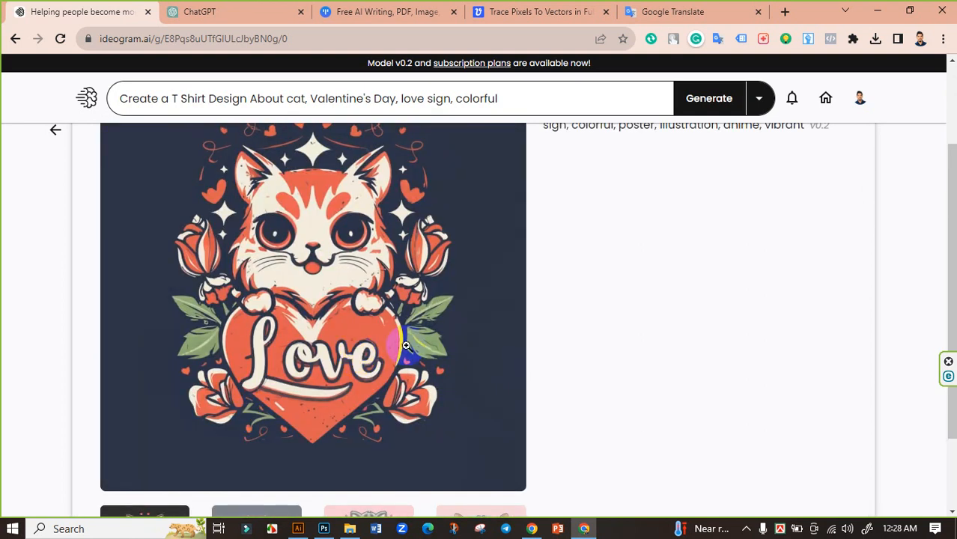
pyautogui.scroll(1, 382, 375)
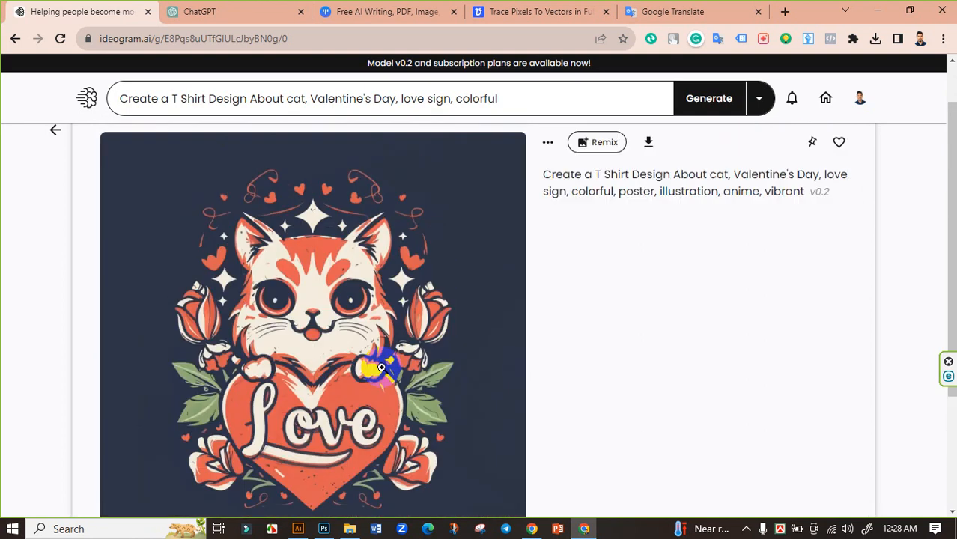
pyautogui.scroll(-1, 396, 318)
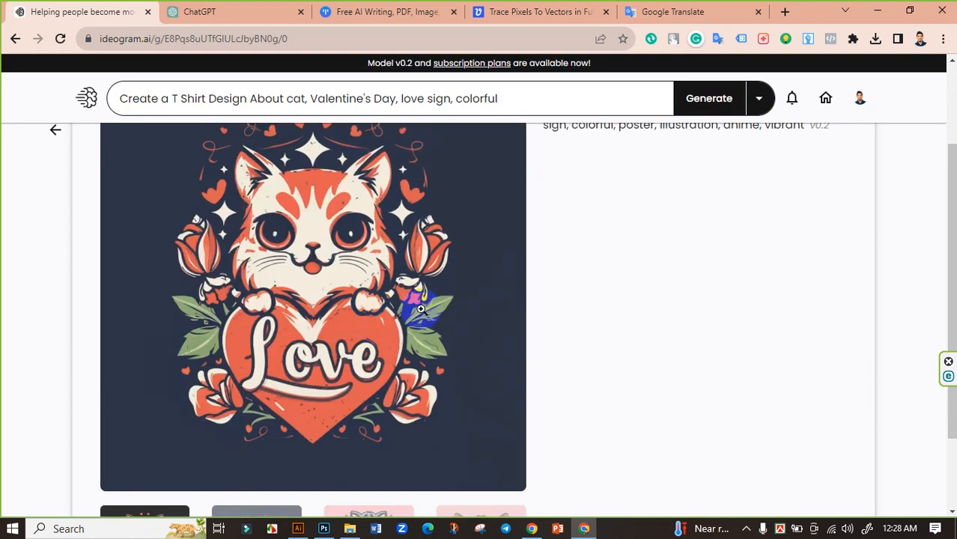
pyautogui.scroll(1, 421, 309)
pyautogui.scroll(-1, 412, 315)
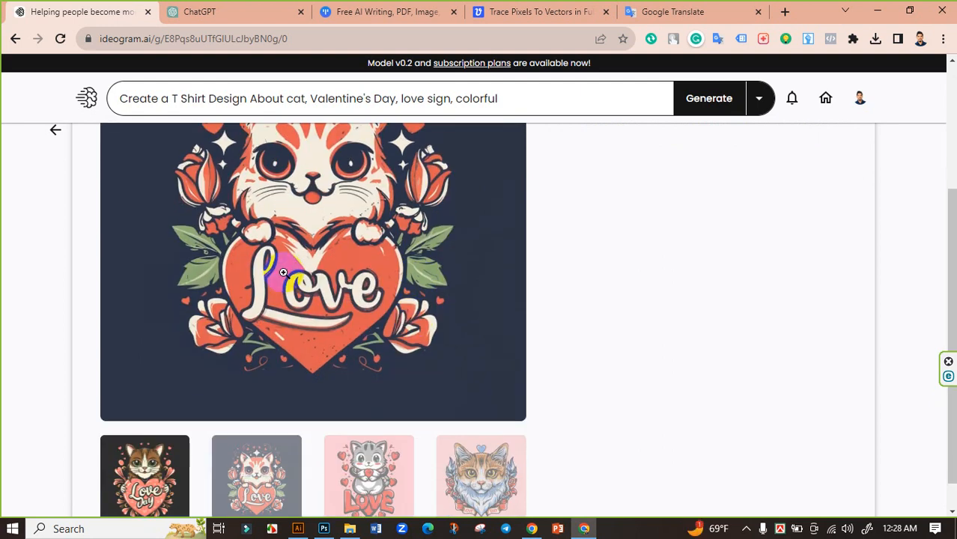
pyautogui.scroll(1, 283, 270)
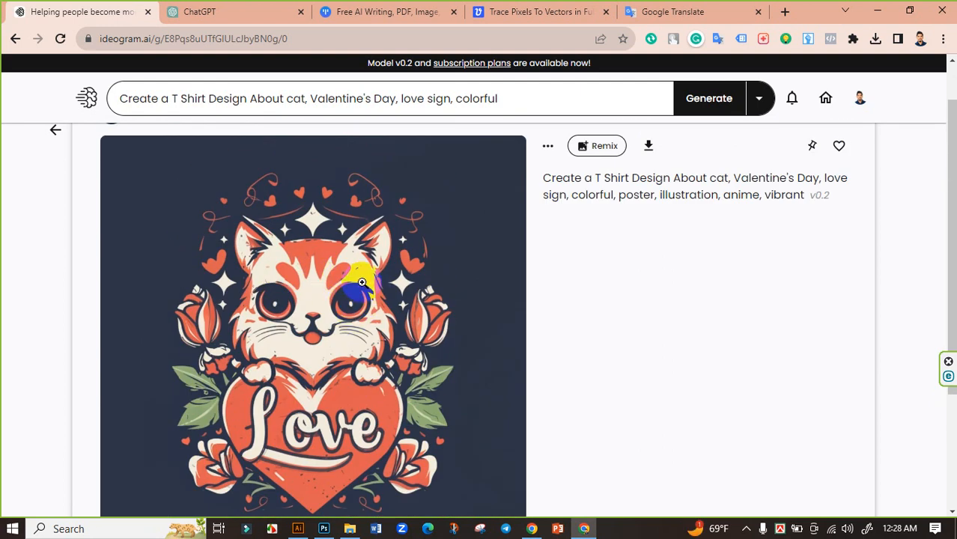
pyautogui.scroll(-2, 361, 282)
pyautogui.scroll(3, 361, 281)
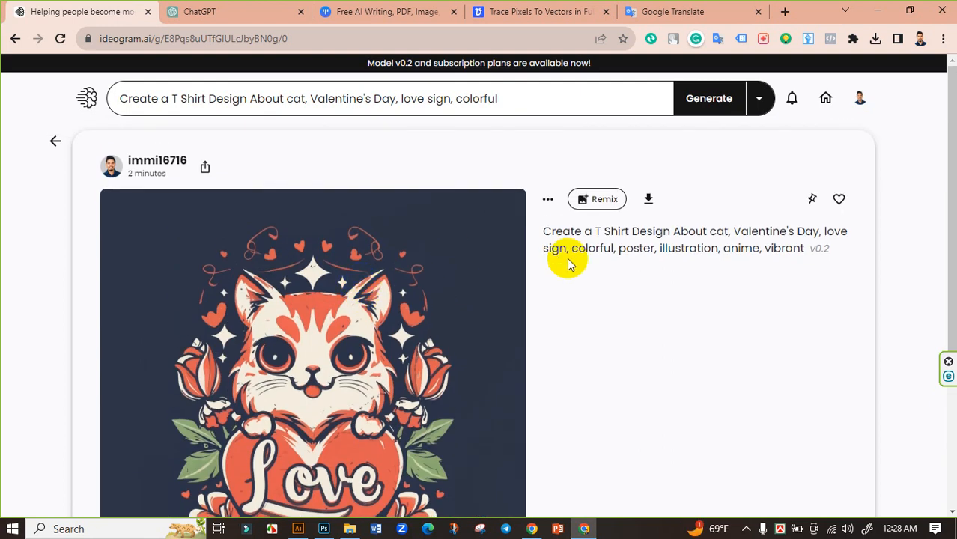
# Try to download the orange-and-white cat design with the site's download option and check the file in the Downloads folder.
pyautogui.click(650, 200)
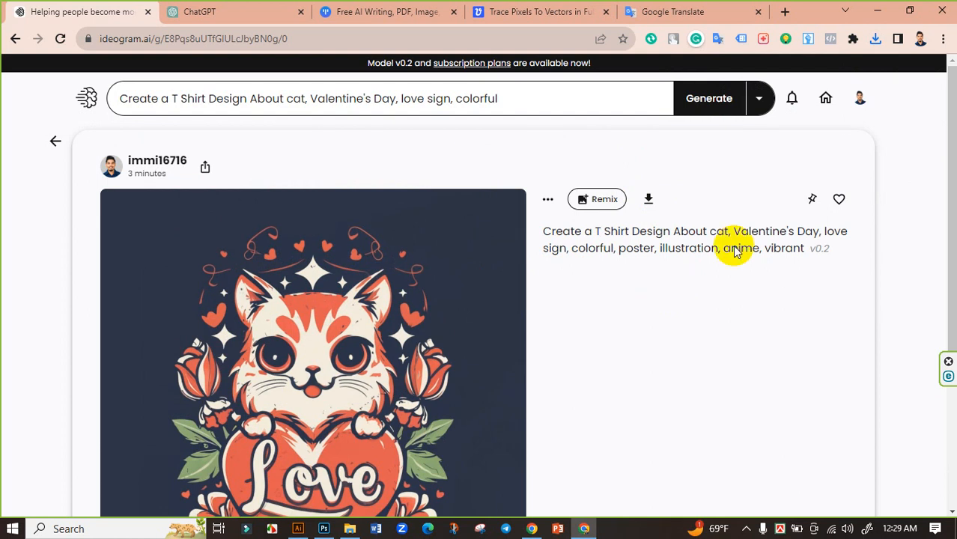
pyautogui.click(876, 39)
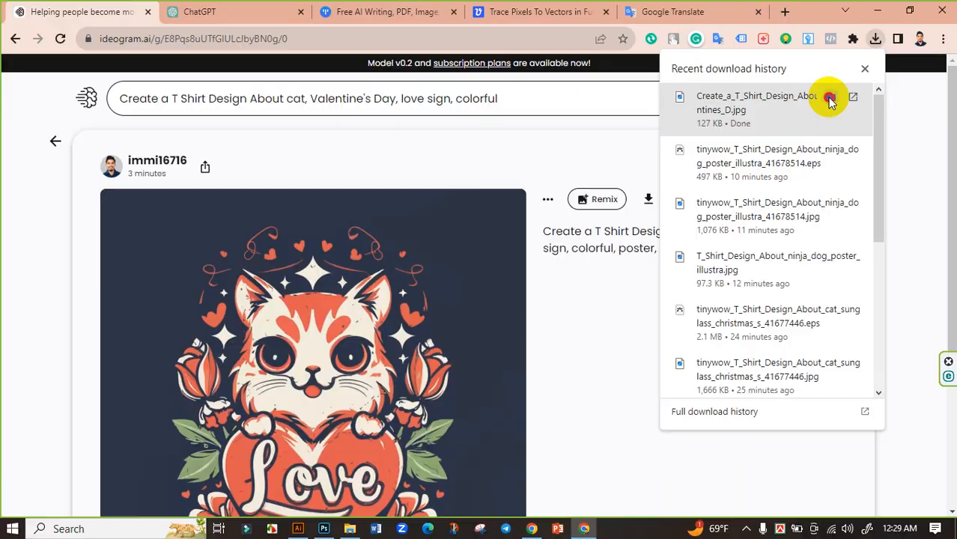
pyautogui.click(830, 96)
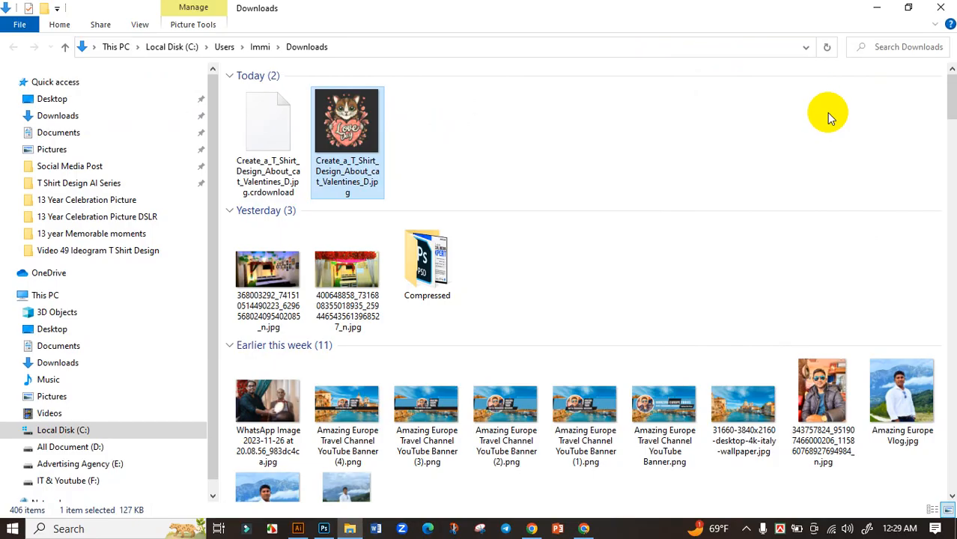
pyautogui.rightClick(477, 126)
pyautogui.click(524, 177)
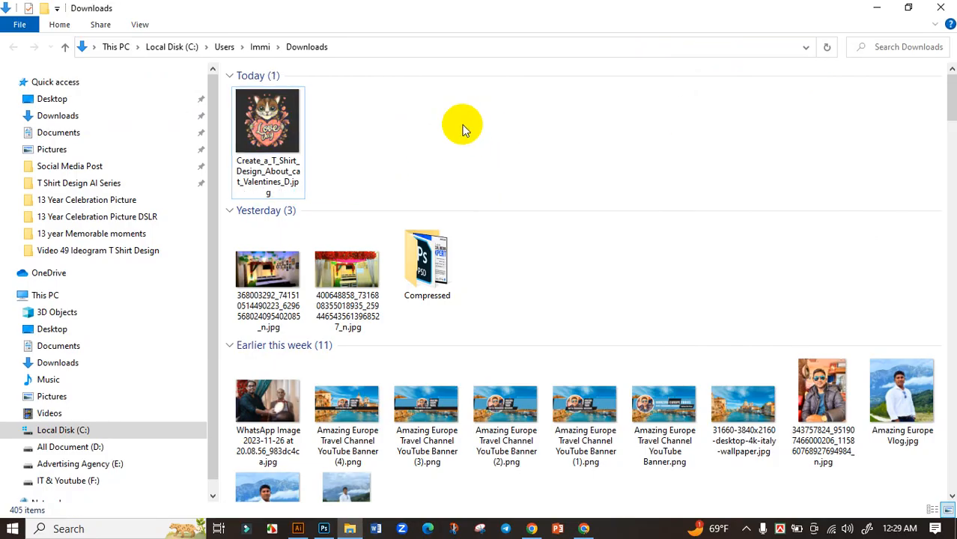
pyautogui.click(274, 112)
pyautogui.click(376, 129)
pyautogui.click(590, 532)
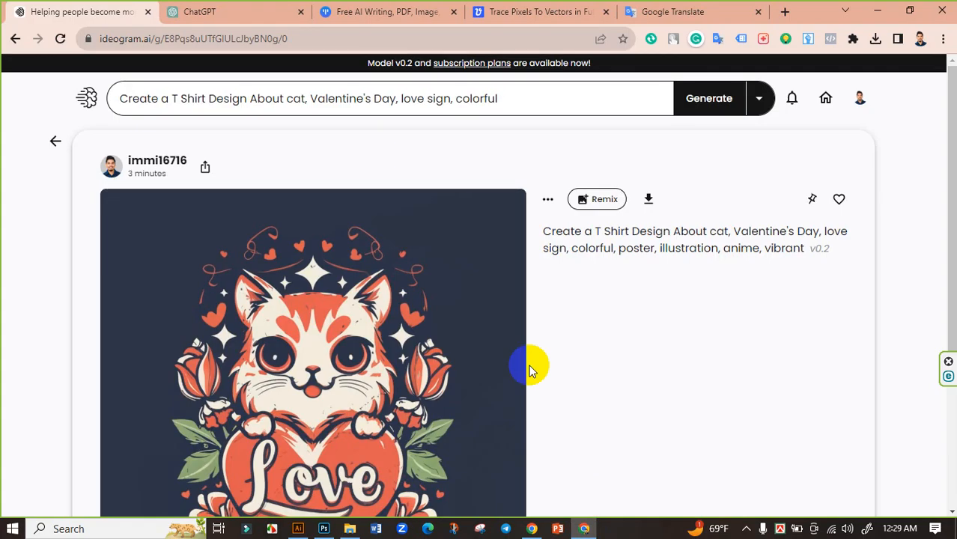
# Save the displayed orange-and-white cat image as aQGvtOI_Tfmd2mzRuXmQ4A.jpg in Downloads and show it in its folder.
pyautogui.rightClick(330, 314)
pyautogui.click(357, 336)
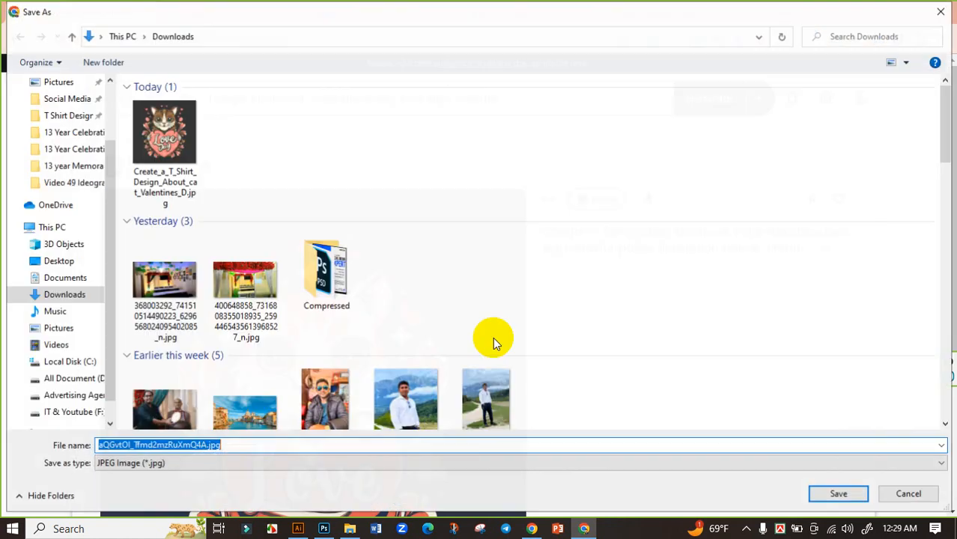
pyautogui.click(840, 496)
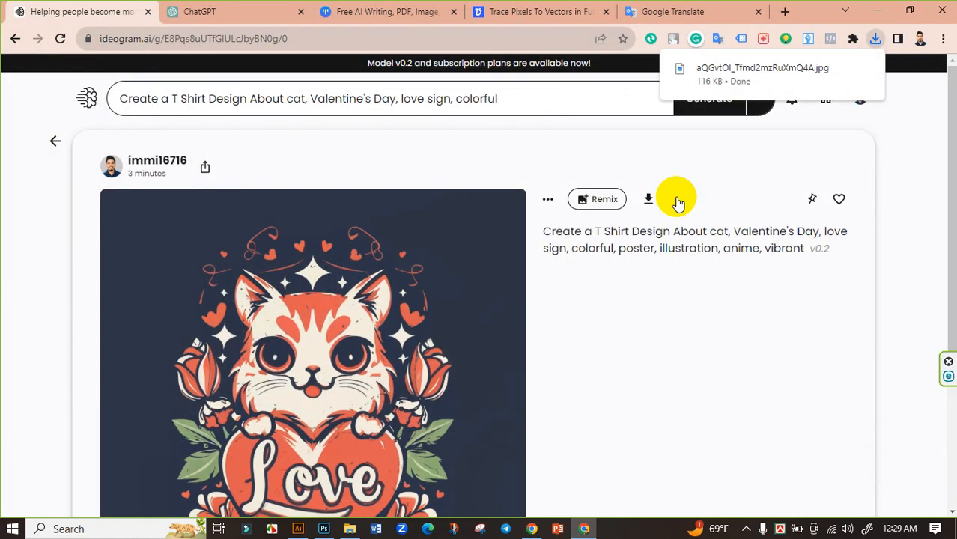
pyautogui.click(843, 69)
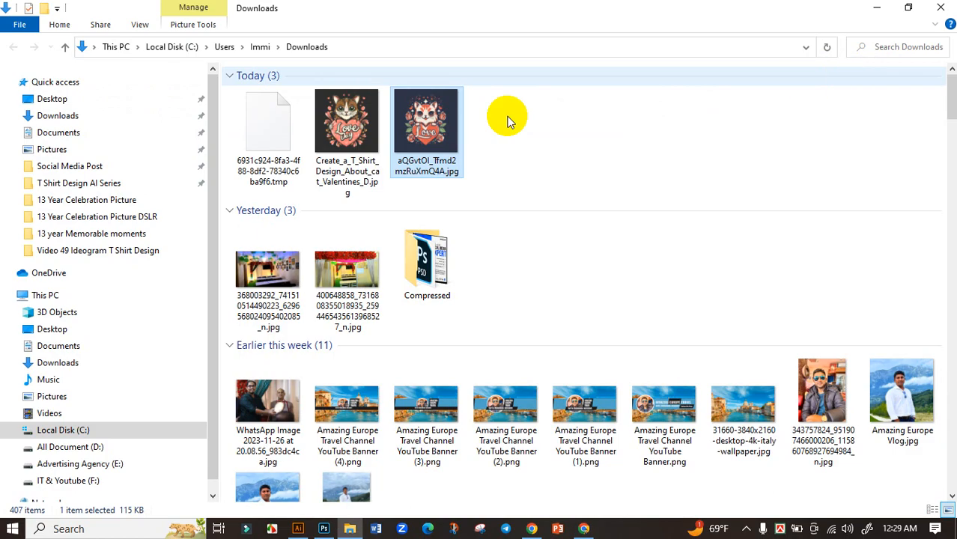
# Delete the unwanted "Love Day" cat image from Downloads, refresh the folder and select the remaining cat design.
pyautogui.click(377, 131)
pyautogui.press('Delete')
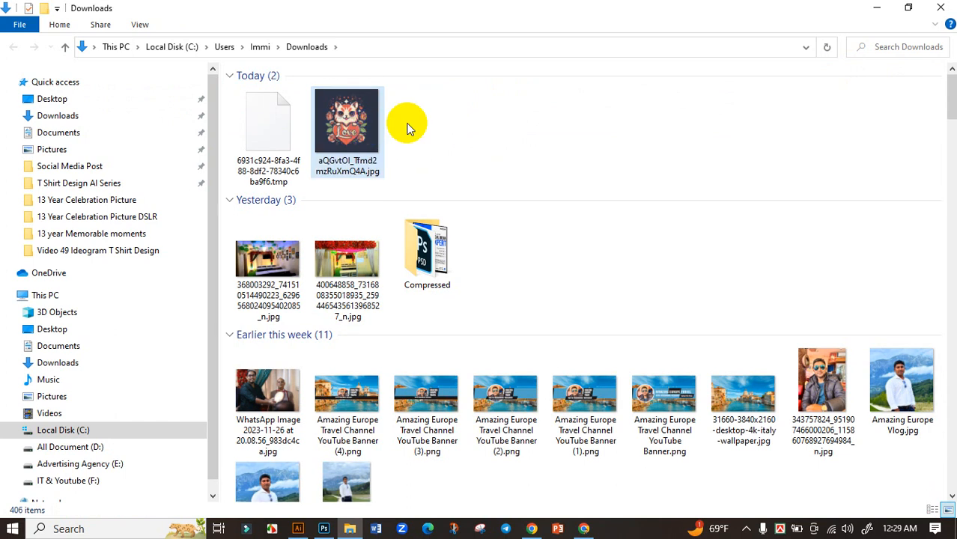
pyautogui.rightClick(418, 123)
pyautogui.click(454, 176)
pyautogui.click(299, 114)
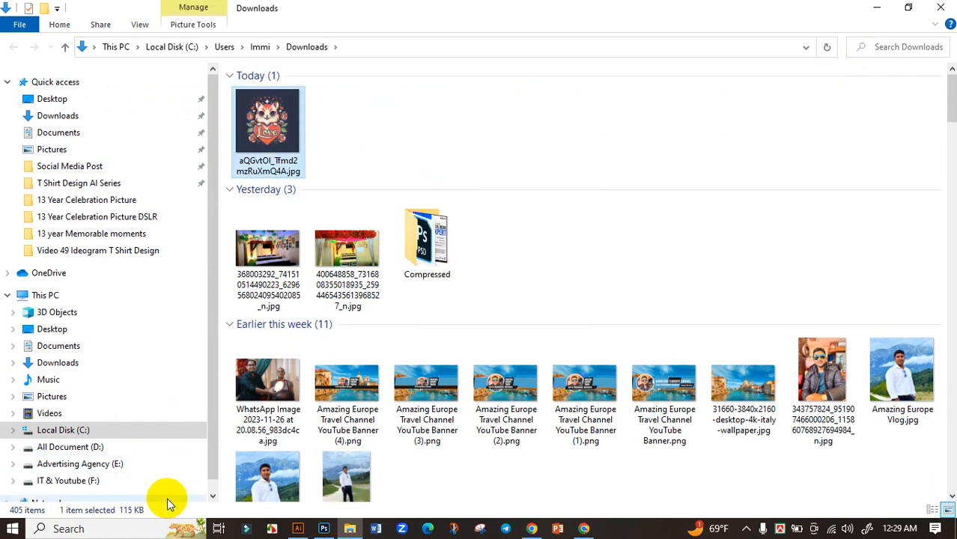
# Switch to TinyWow in the browser and open the Upscale Image tool from its image tools.
pyautogui.click(582, 530)
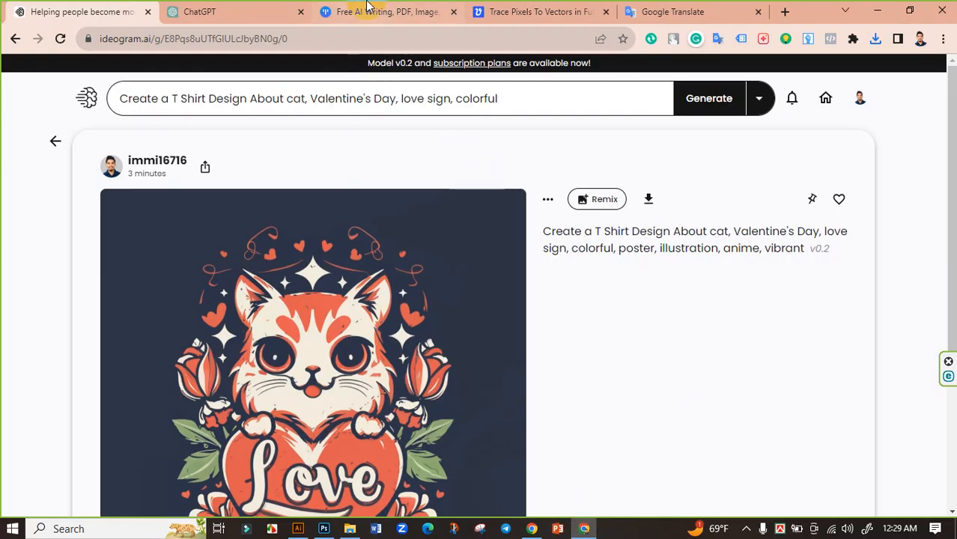
pyautogui.click(369, 10)
pyautogui.click(58, 80)
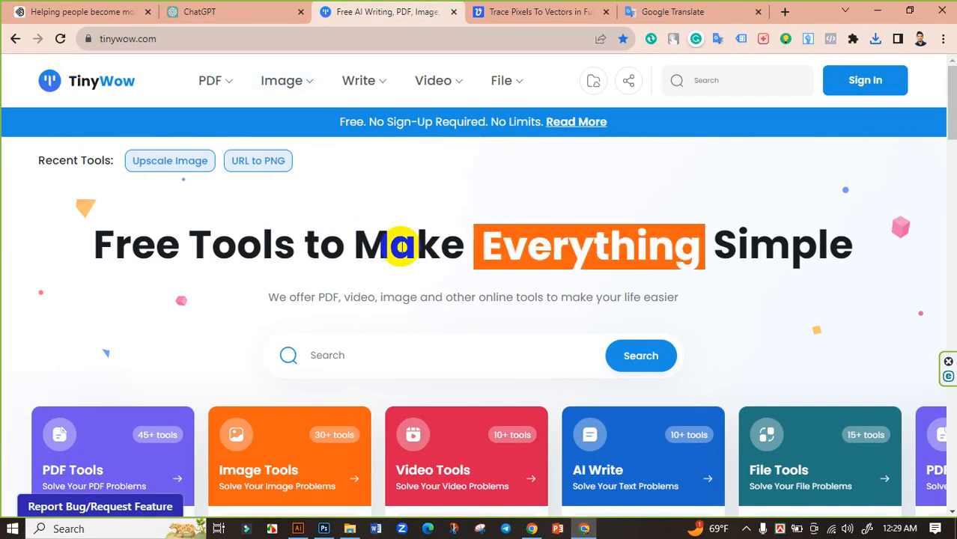
pyautogui.scroll(-2, 278, 316)
pyautogui.click(266, 325)
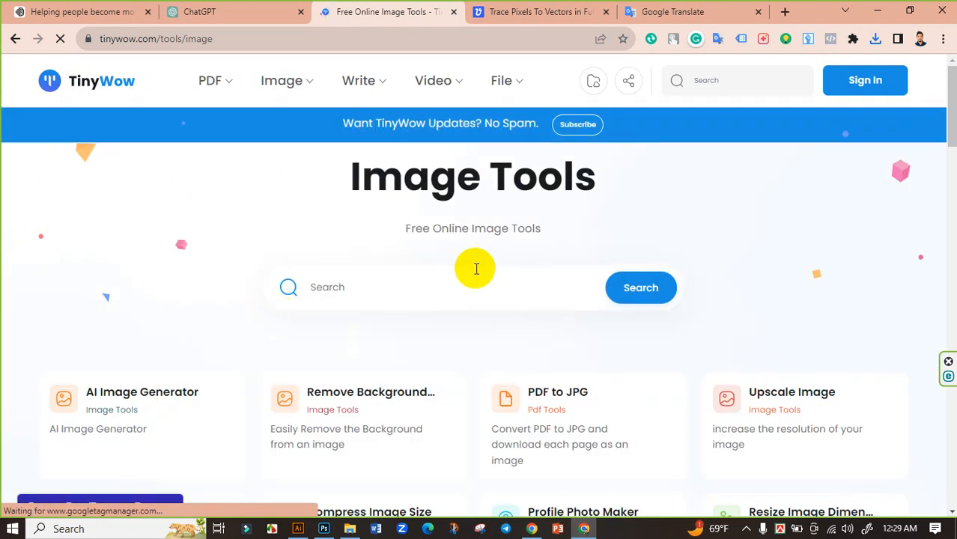
pyautogui.scroll(-2, 621, 277)
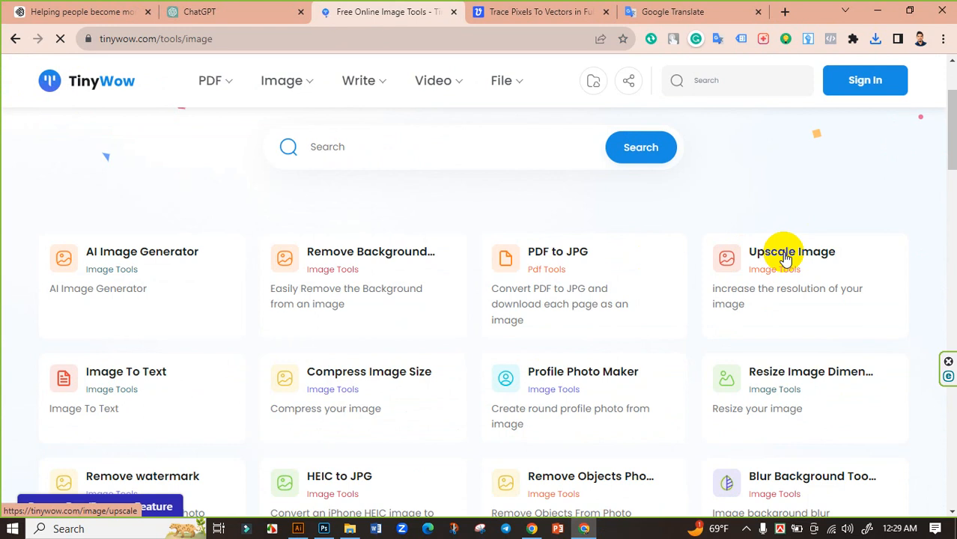
pyautogui.click(786, 258)
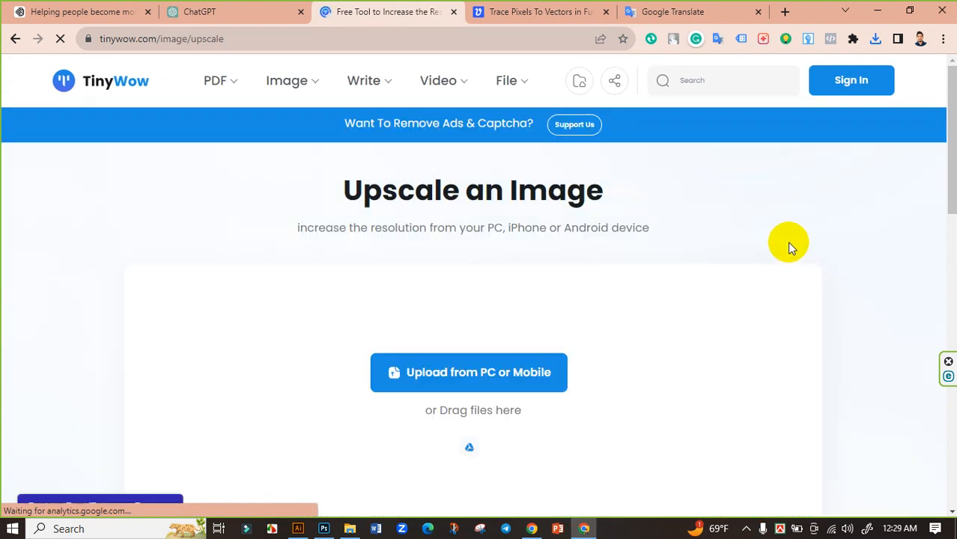
# Upload aQGvtOI_Tfmd2mzRuXmQ4A.jpg from the Downloads folder to the image upscaler.
pyautogui.scroll(-1, 449, 243)
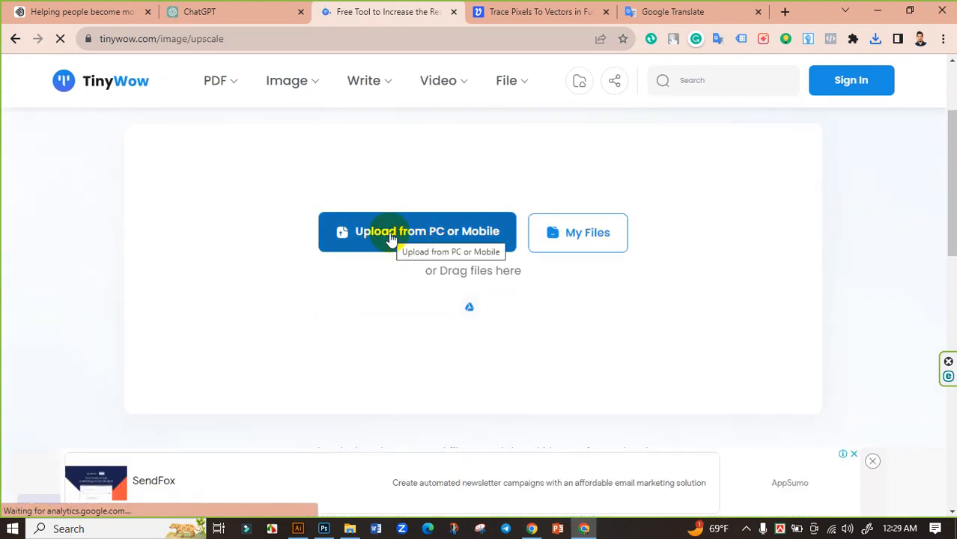
pyautogui.click(389, 231)
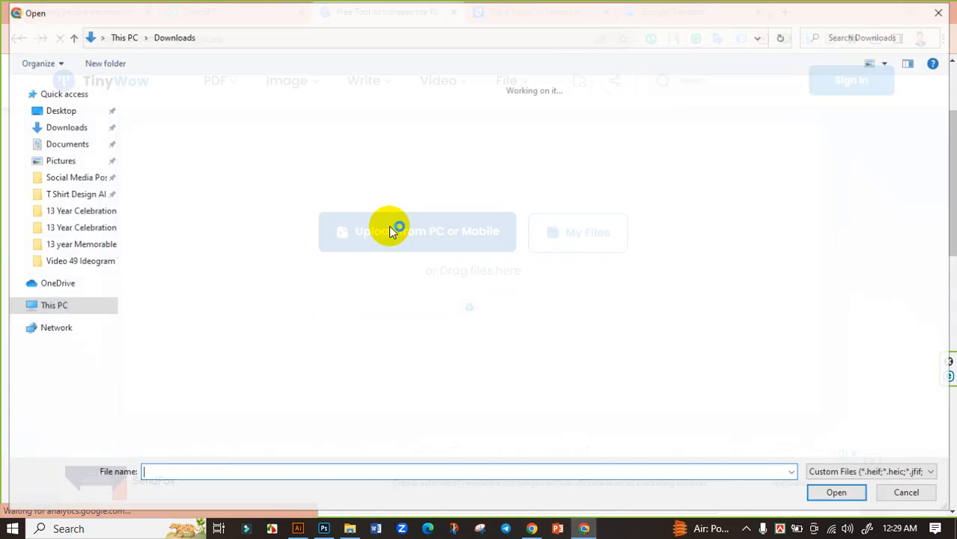
pyautogui.click(153, 145)
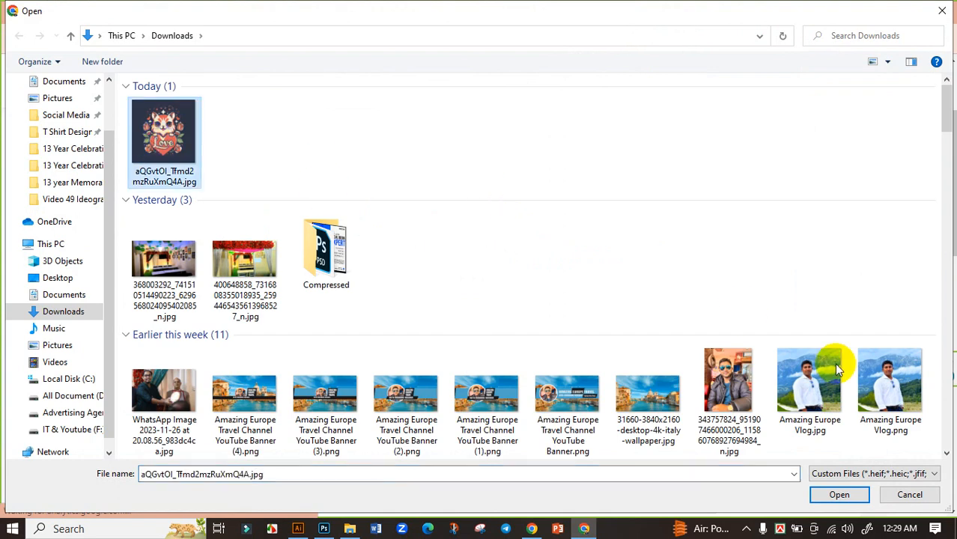
pyautogui.click(837, 495)
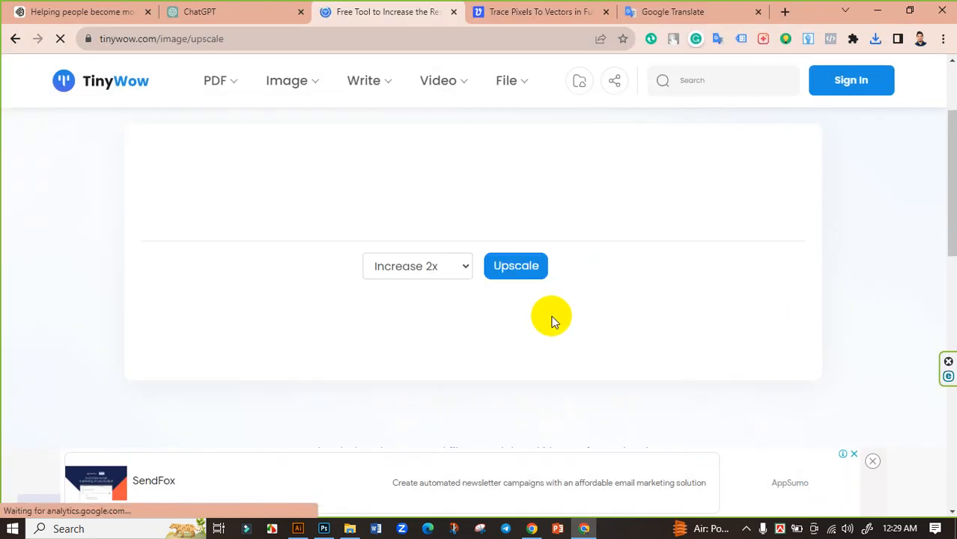
# Choose the enlargement factor for the uploaded cat image and run the upscale.
pyautogui.scroll(-2, 465, 368)
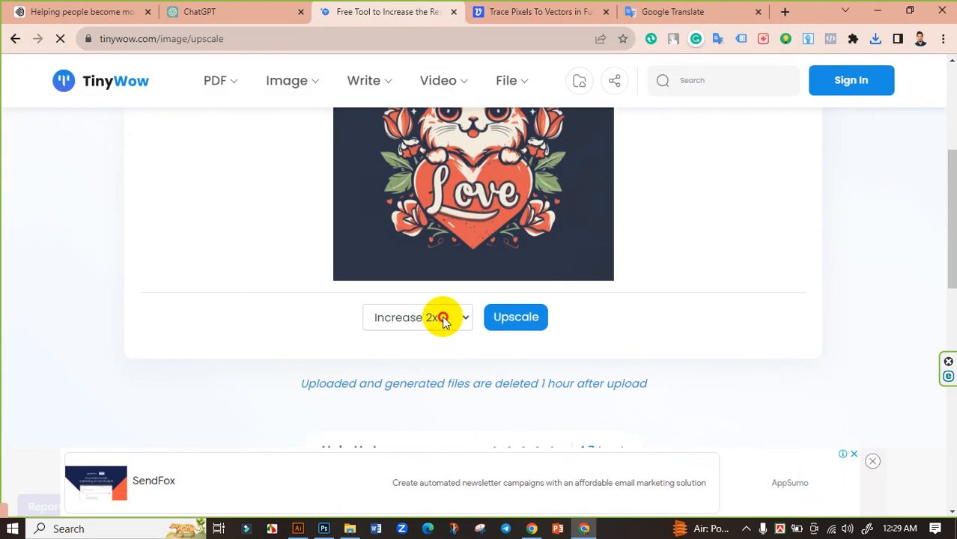
pyautogui.click(442, 317)
pyautogui.click(427, 355)
pyautogui.click(516, 319)
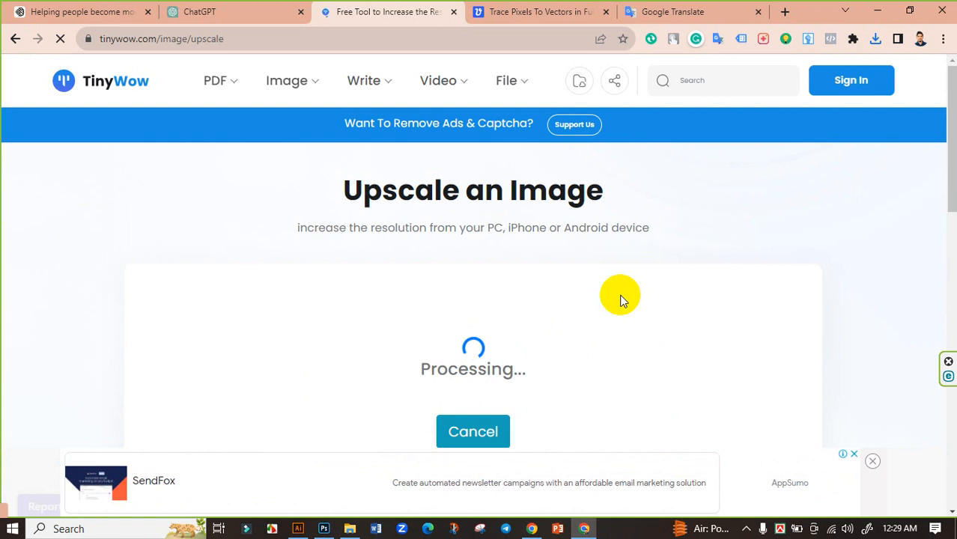
# Download the upscaled cat image to the PC, show it in the Downloads folder and refresh the folder.
pyautogui.scroll(-1, 620, 300)
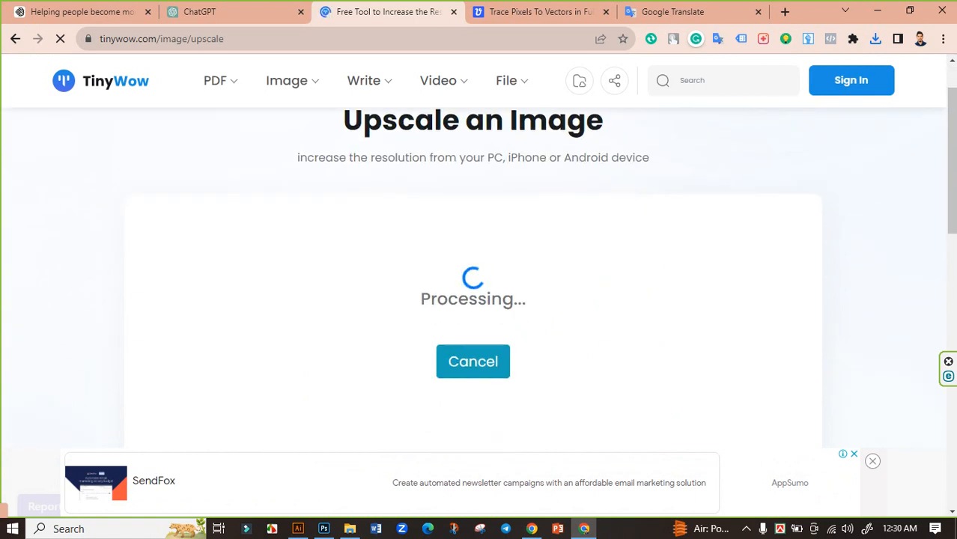
pyautogui.click(483, 284)
pyautogui.click(460, 302)
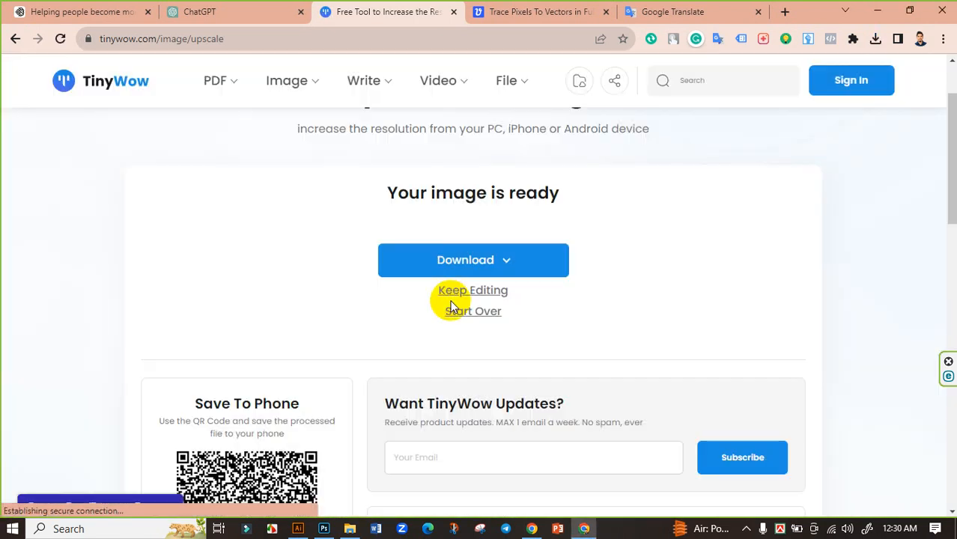
pyautogui.click(875, 38)
pyautogui.click(834, 97)
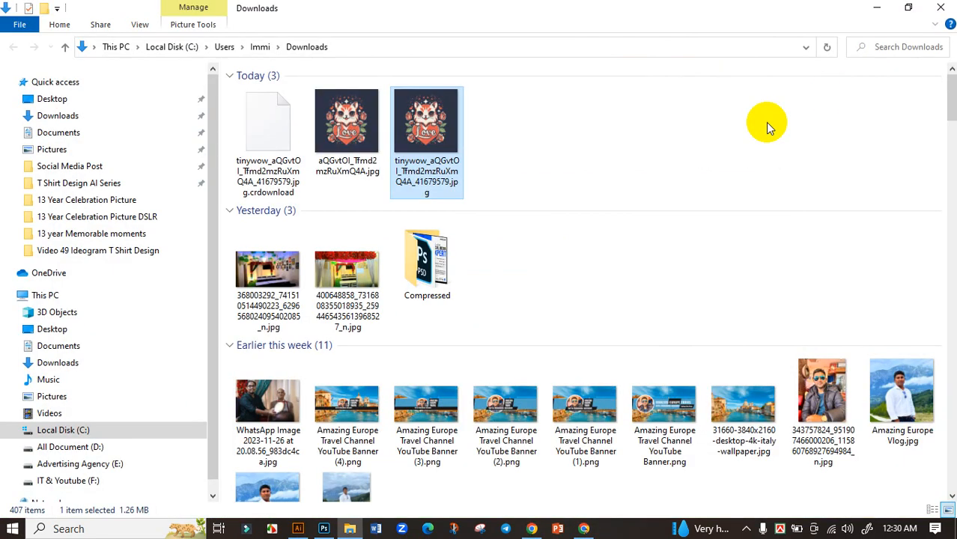
pyautogui.rightClick(548, 136)
pyautogui.click(562, 192)
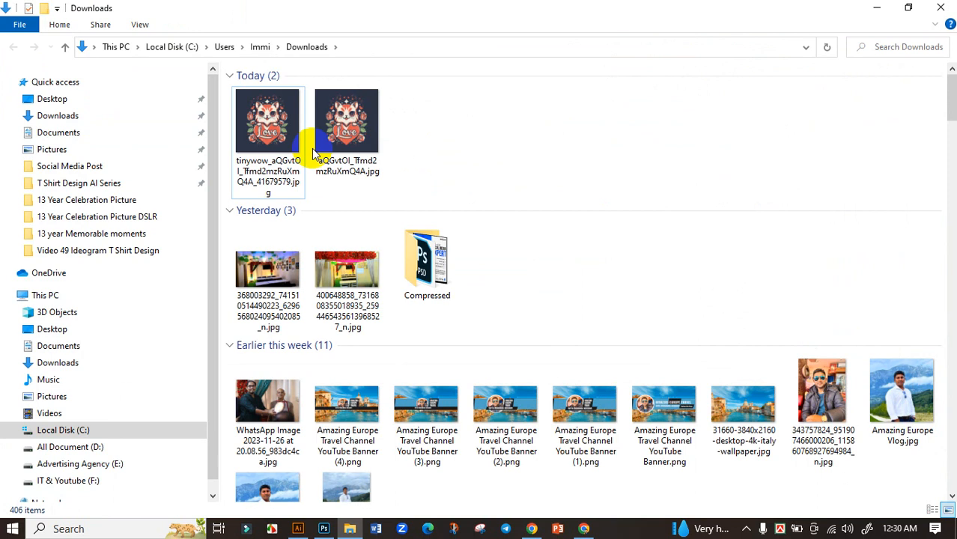
# Delete the original aQGvtOI_Tfmd2mzRuXmQ4A.jpg from Downloads and preview the upscaled tinywow image at full size.
pyautogui.click(275, 136)
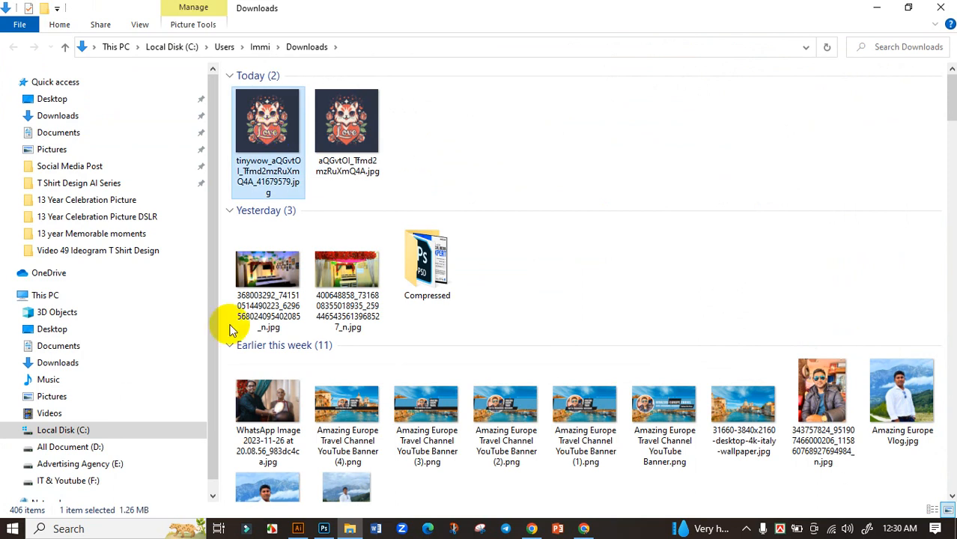
pyautogui.click(348, 147)
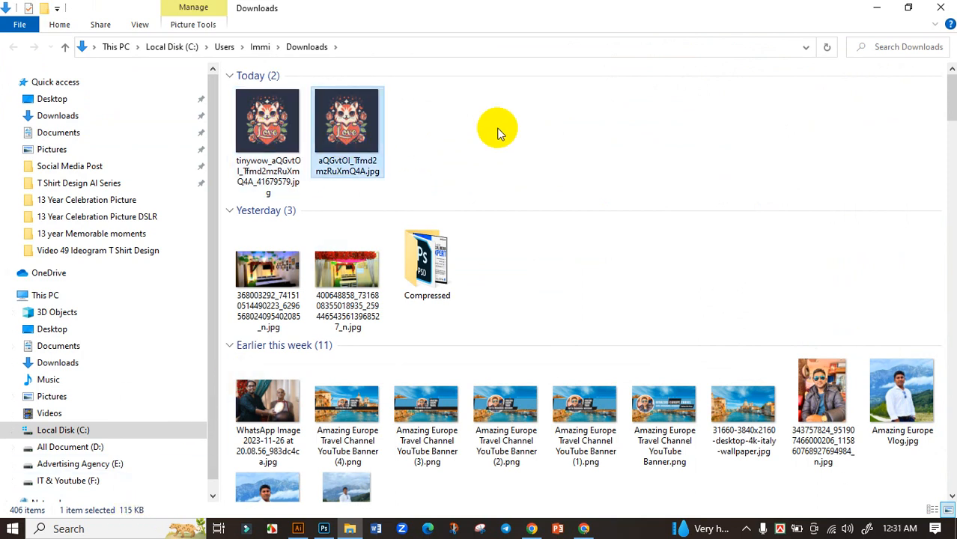
pyautogui.press('Delete')
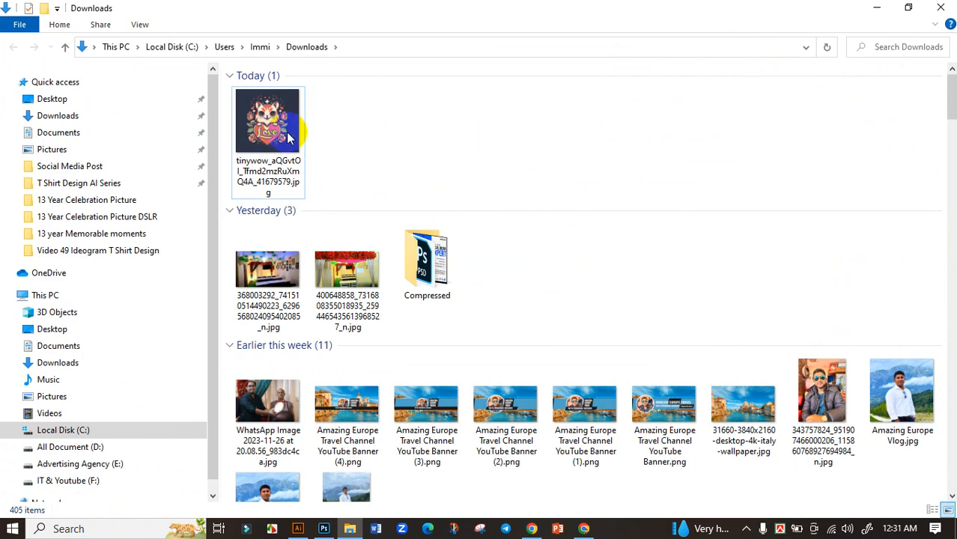
pyautogui.doubleClick(290, 137)
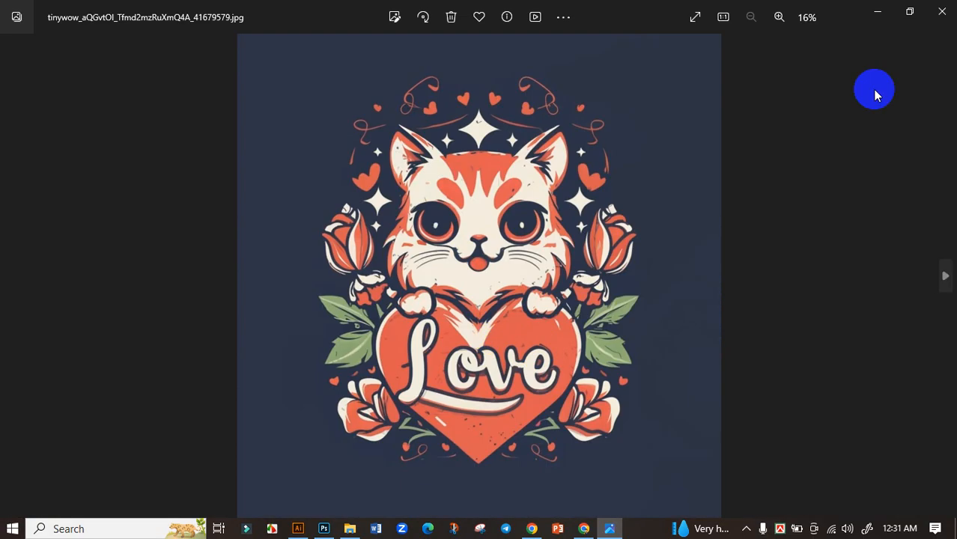
pyautogui.click(941, 13)
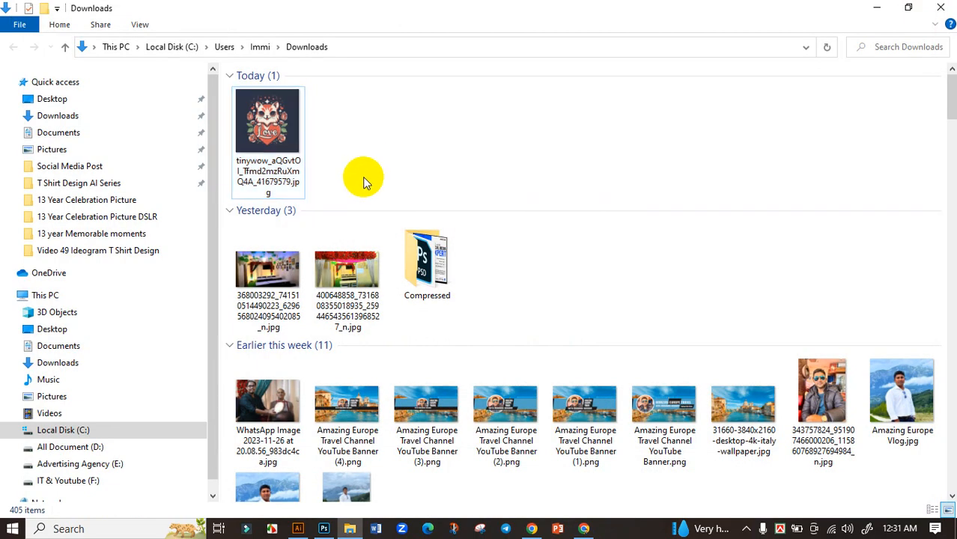
# Switch to Vectorizer.AI in the browser and upload tinywow_aQGvtOI_Tfmd2mzRuXmQ4A_41679579.jpg from Downloads for vector tracing.
pyautogui.click(588, 530)
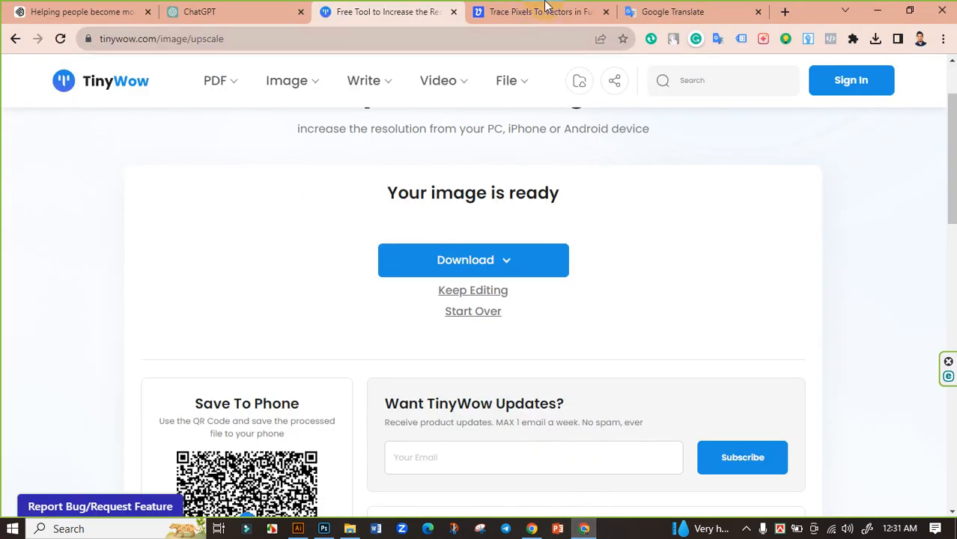
pyautogui.click(540, 11)
pyautogui.click(266, 372)
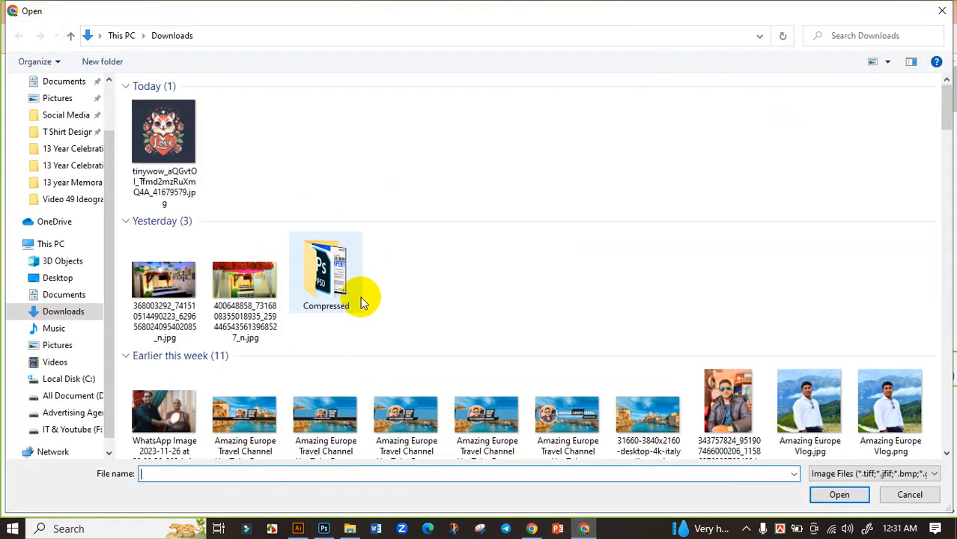
pyautogui.click(163, 131)
pyautogui.click(837, 495)
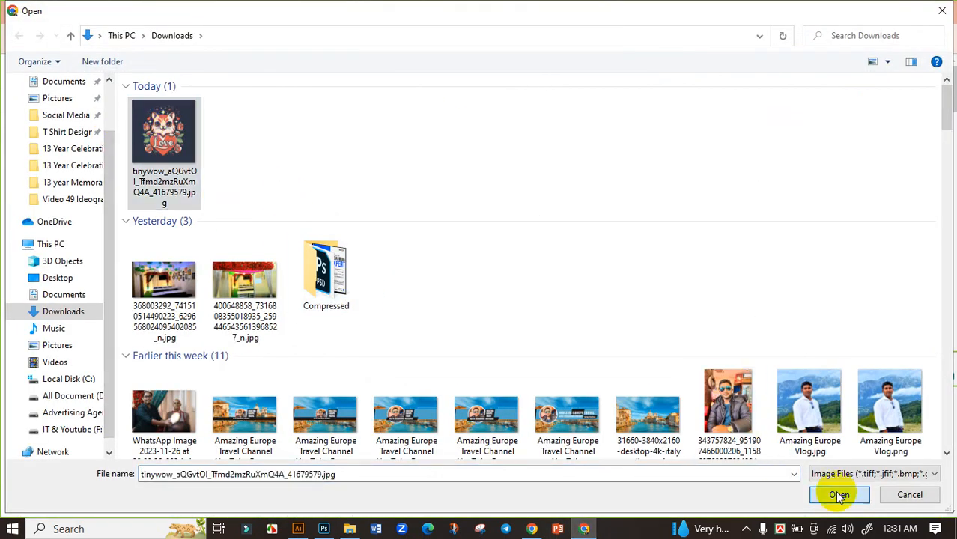
pyautogui.click(896, 485)
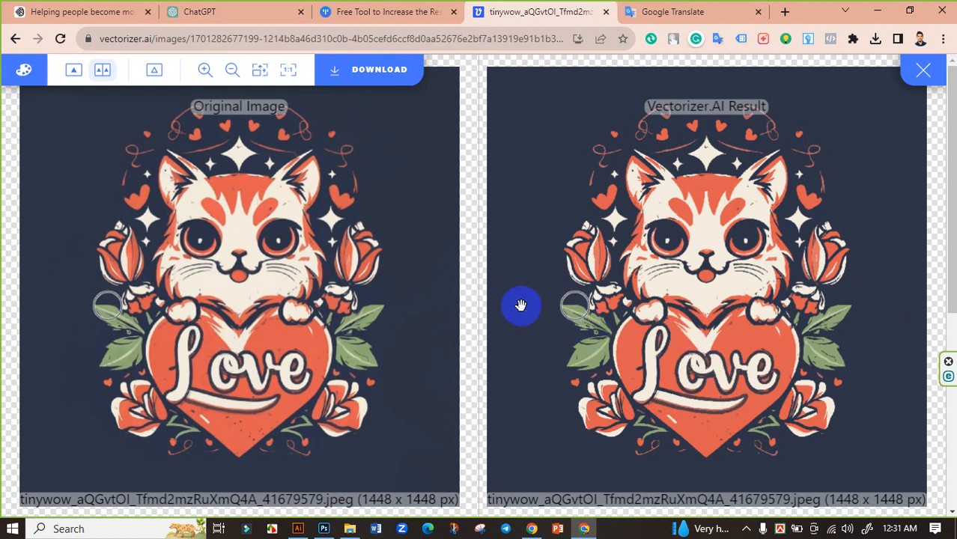
# Download the vectorized cat design in EPS format, show it in the Downloads folder and refresh the folder.
pyautogui.click(376, 80)
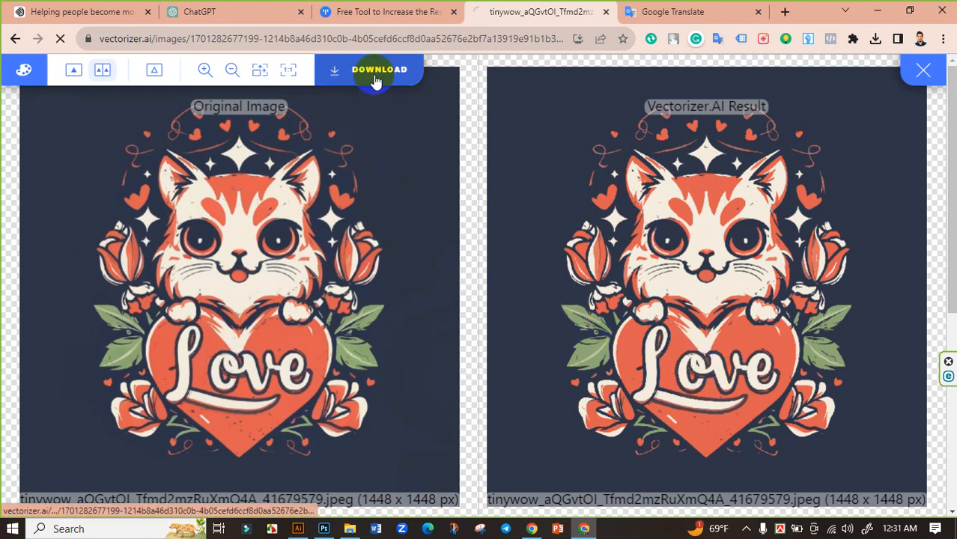
pyautogui.scroll(-1, 258, 255)
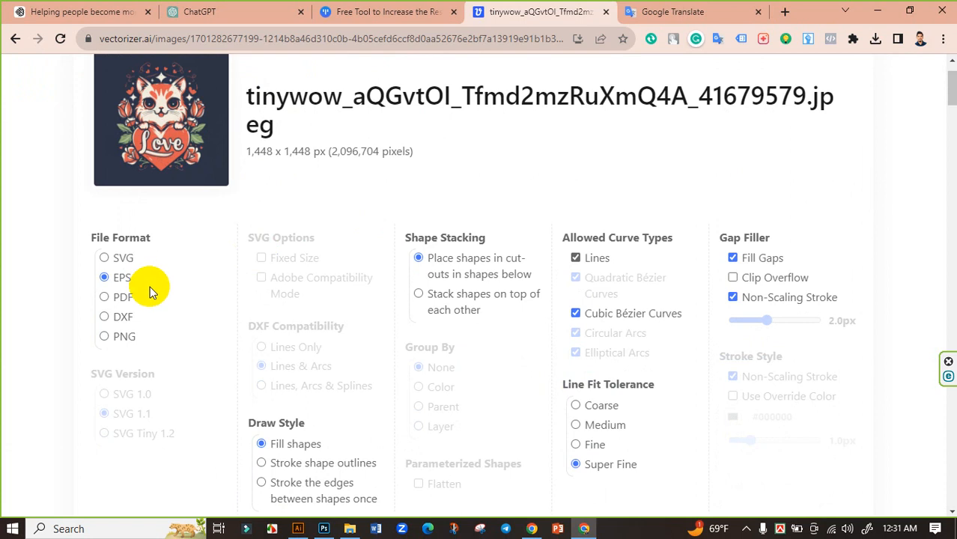
pyautogui.scroll(-2, 300, 308)
pyautogui.click(475, 425)
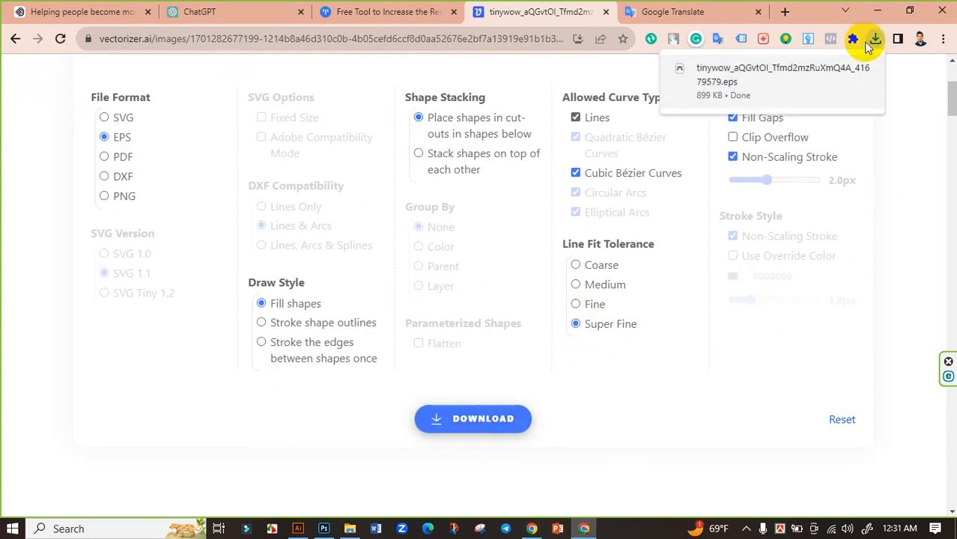
pyautogui.click(842, 76)
pyautogui.rightClick(527, 167)
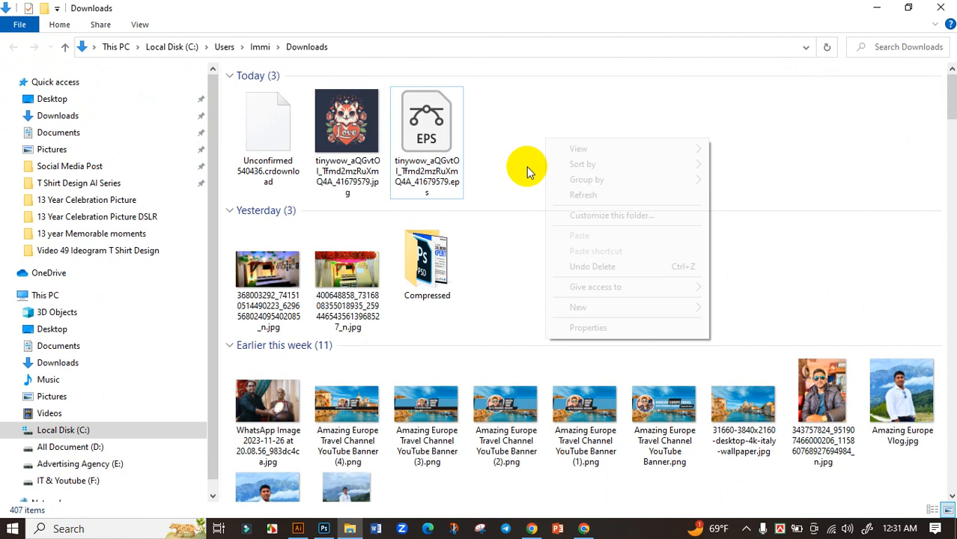
pyautogui.click(573, 194)
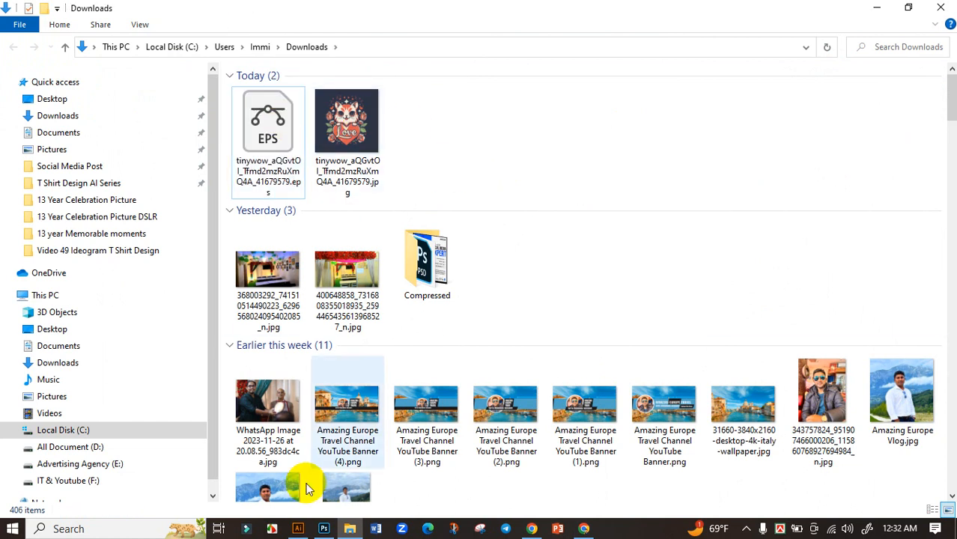
# Switch to Illustrator and create a new portrait document 11.9 in wide and 17.9 in high in RGB at 300 ppi.
pyautogui.click(298, 529)
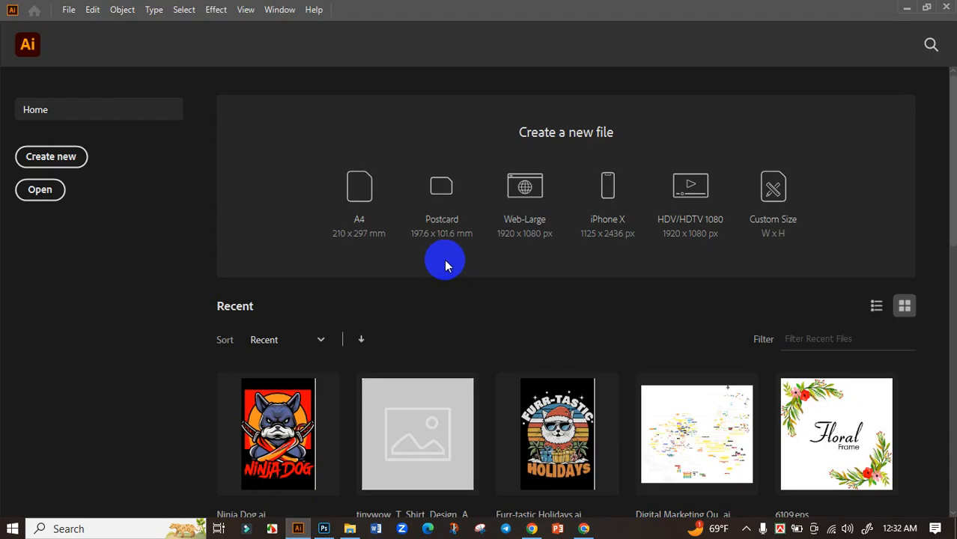
pyautogui.click(60, 156)
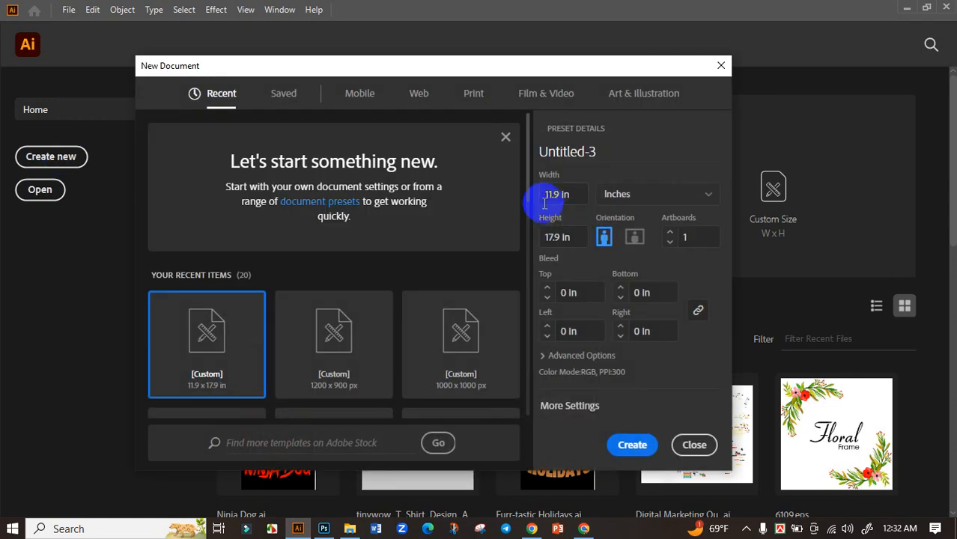
pyautogui.click(545, 197)
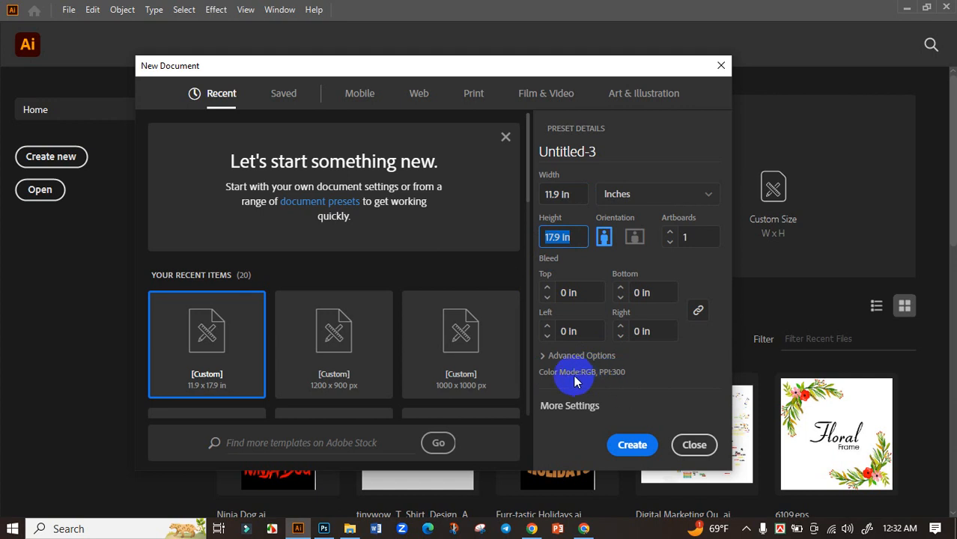
pyautogui.click(633, 445)
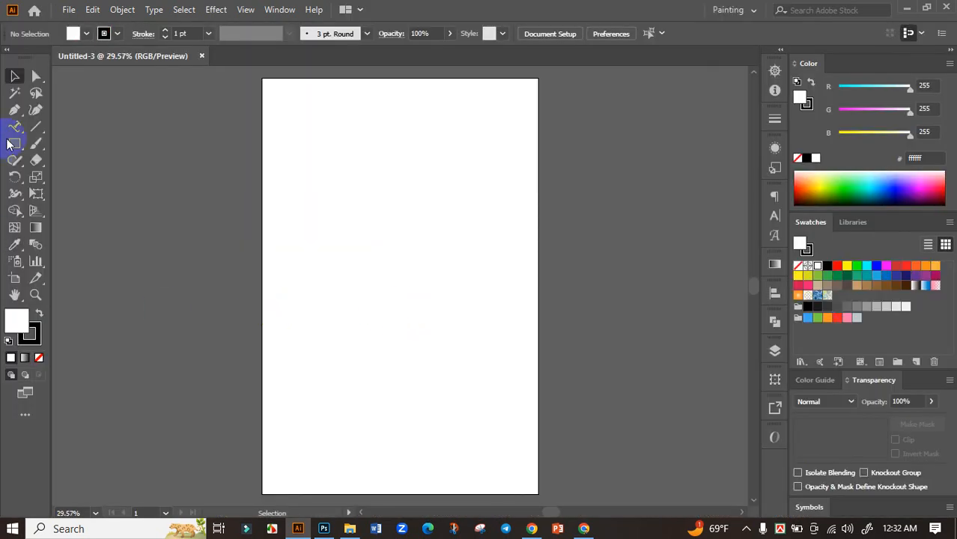
# Draw a rectangle covering the whole artboard, fill it with black and deselect it.
pyautogui.click(12, 143)
pyautogui.moveTo(258, 76); pyautogui.dragTo(539, 494)
pyautogui.click(828, 266)
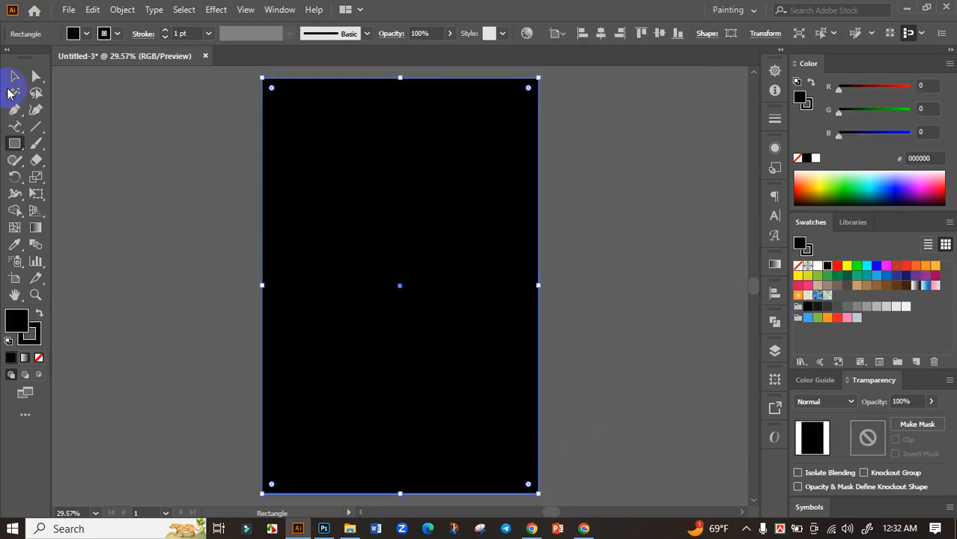
pyautogui.click(36, 76)
pyautogui.click(215, 194)
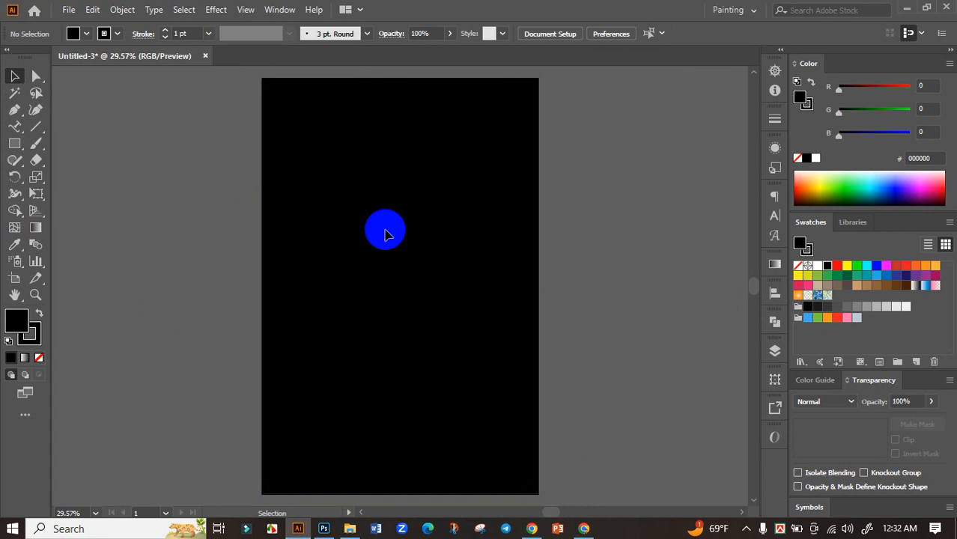
# Open tinywow_aQGvtOI_Tfmd2mzRuXmQ4A_41679579.eps from the Downloads folder in Illustrator and maximize the application window.
pyautogui.click(350, 529)
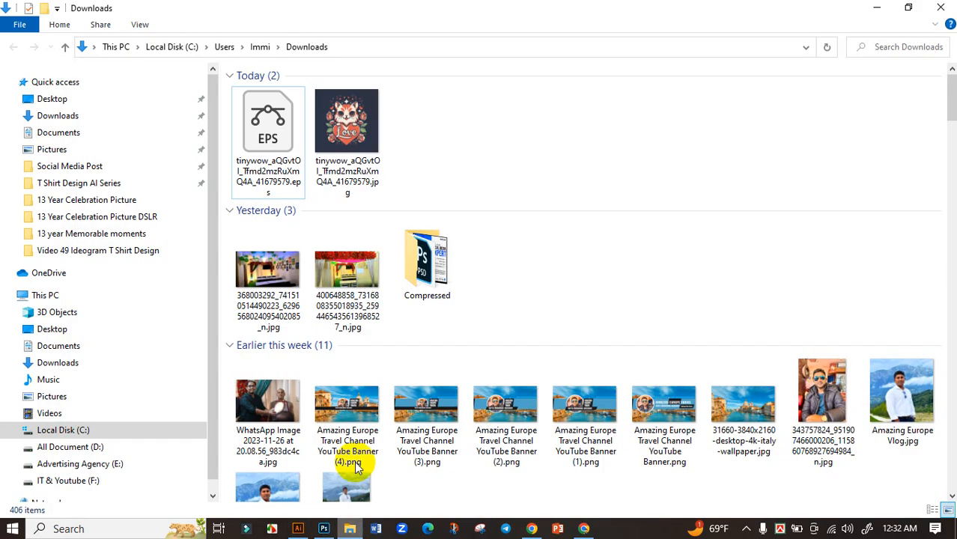
pyautogui.click(281, 170)
pyautogui.doubleClick(281, 189)
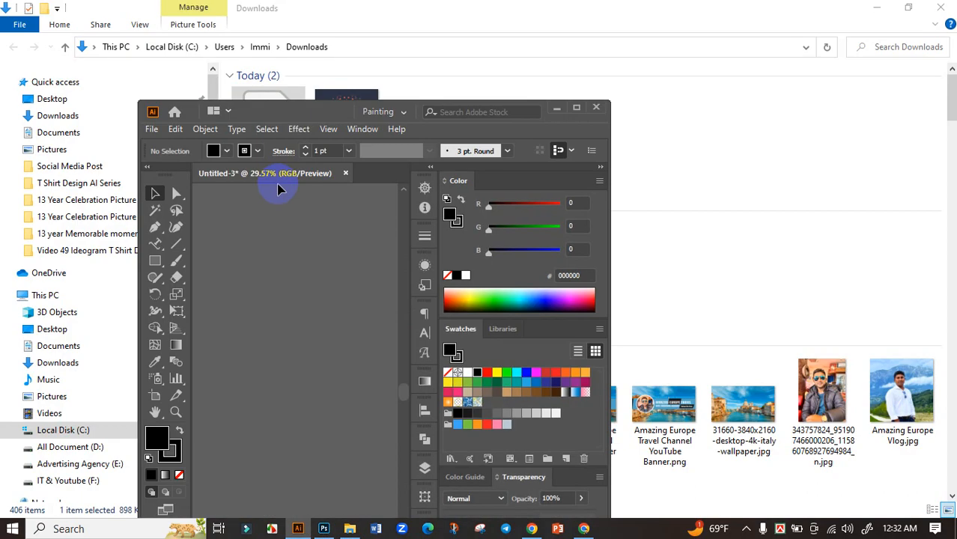
pyautogui.click(582, 112)
pyautogui.scroll(-5, 491, 247)
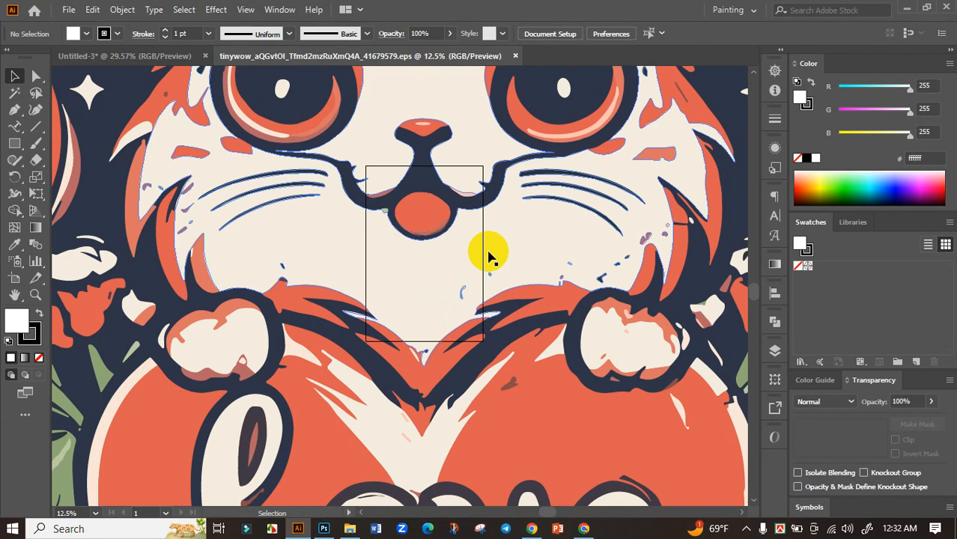
# Move the whole cat artwork off the artboard to the empty canvas on its left and deselect it.
pyautogui.click(592, 237)
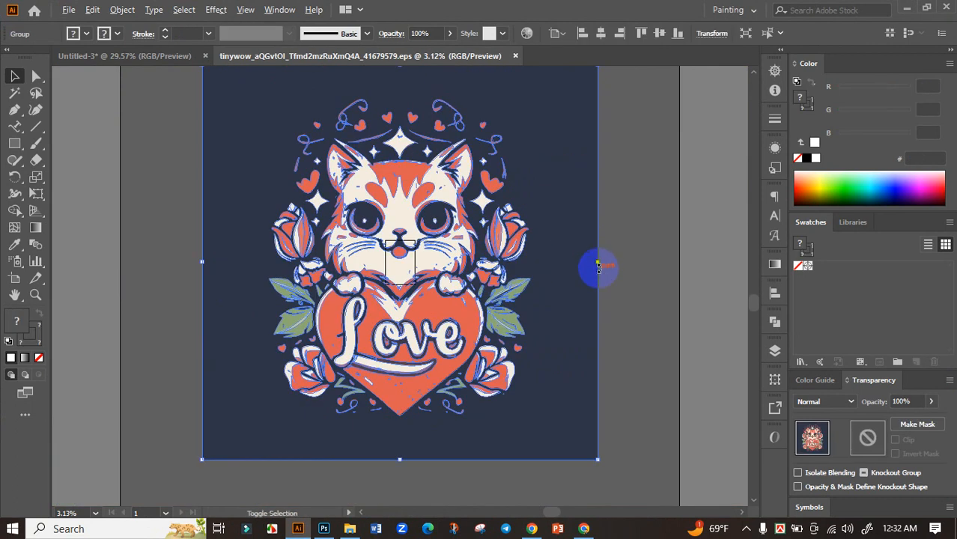
pyautogui.moveTo(597, 263); pyautogui.dragTo(277, 245)
pyautogui.scroll(3, 304, 255)
pyautogui.click(406, 282)
pyautogui.press('space')
pyautogui.moveTo(346, 266); pyautogui.dragTo(401, 272)
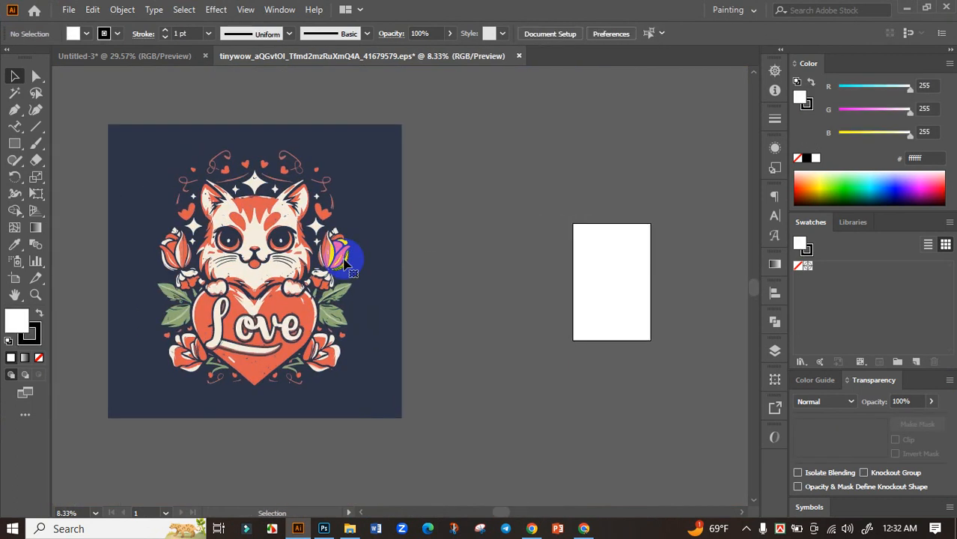
# Draw a vertical line beside the cat artwork, Magic Wand-select it together with the matching unfilled stroke paths, and delete them all.
pyautogui.click(316, 255)
pyautogui.click(137, 102)
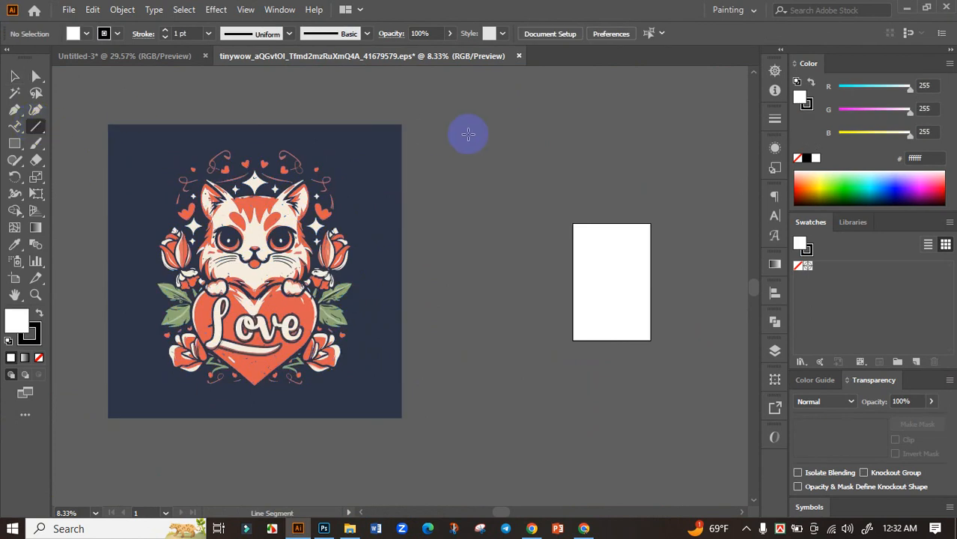
pyautogui.moveTo(468, 134); pyautogui.dragTo(468, 294)
pyautogui.click(14, 92)
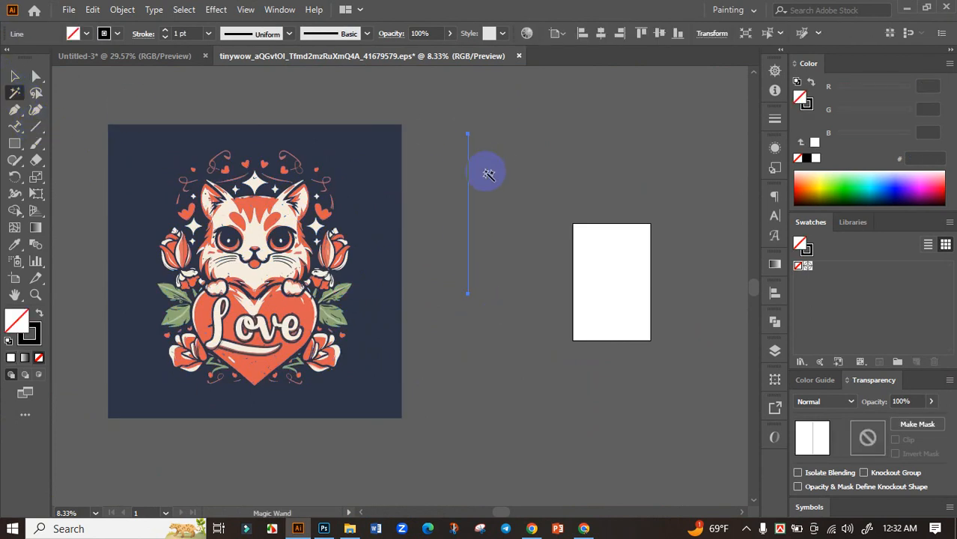
pyautogui.click(470, 164)
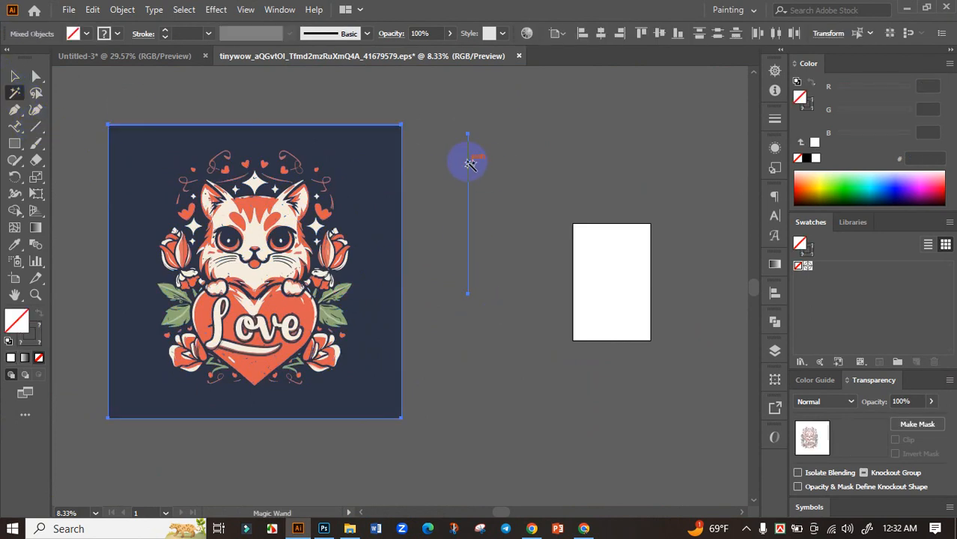
pyautogui.press('Delete')
pyautogui.click(164, 138)
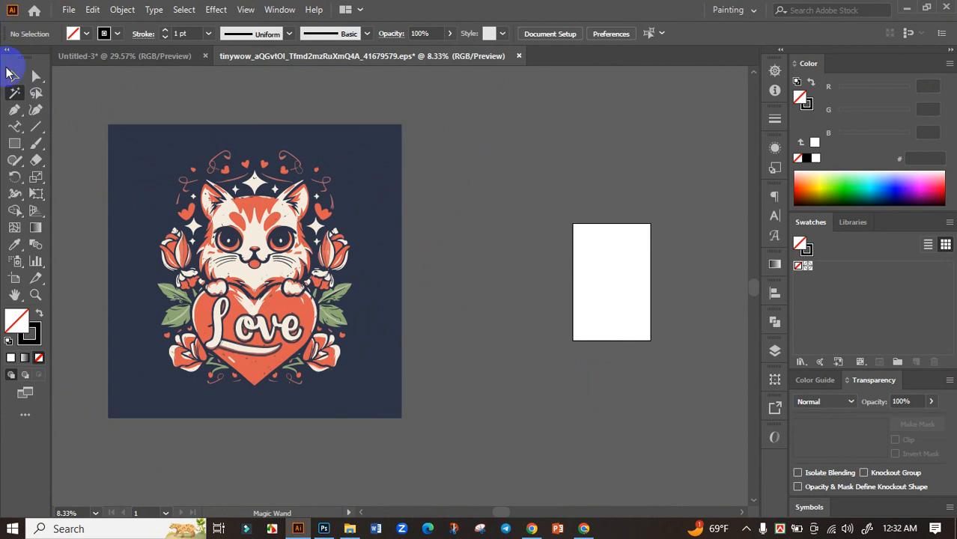
# Ungroup the cat artwork and delete the navy background compound path.
pyautogui.click(10, 73)
pyautogui.rightClick(331, 166)
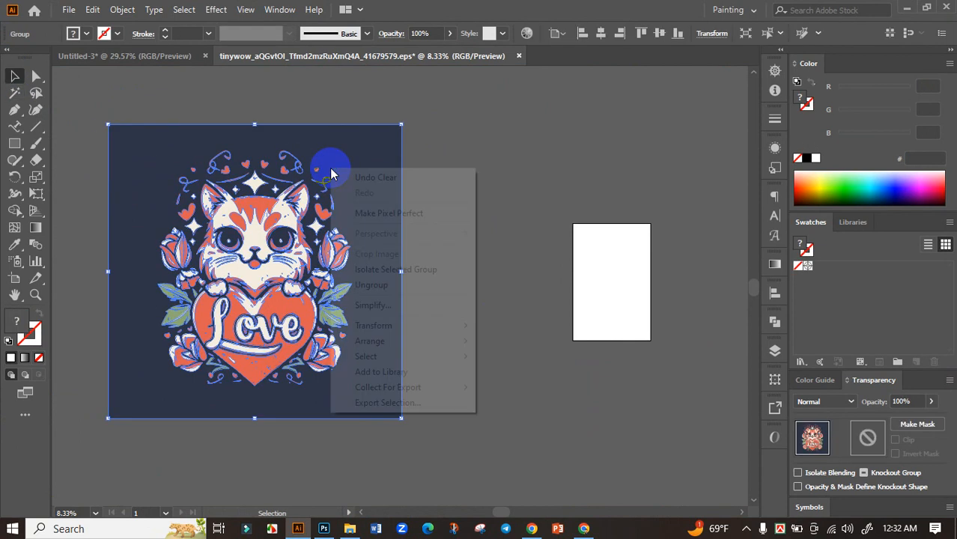
pyautogui.click(371, 285)
pyautogui.click(385, 193)
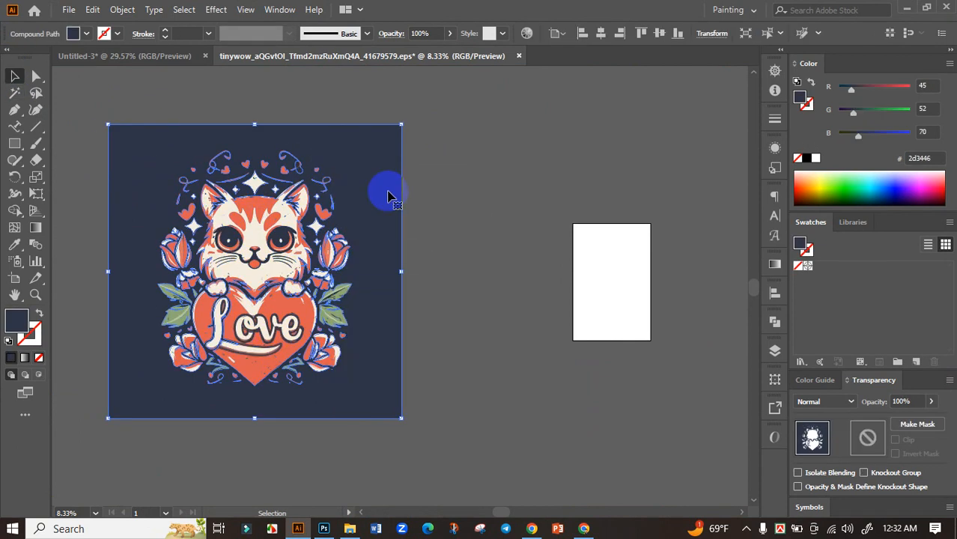
pyautogui.press('Delete')
# Select all leftover navy shapes in the swirls, eyes and face with the Magic Wand and delete them.
pyautogui.click(15, 93)
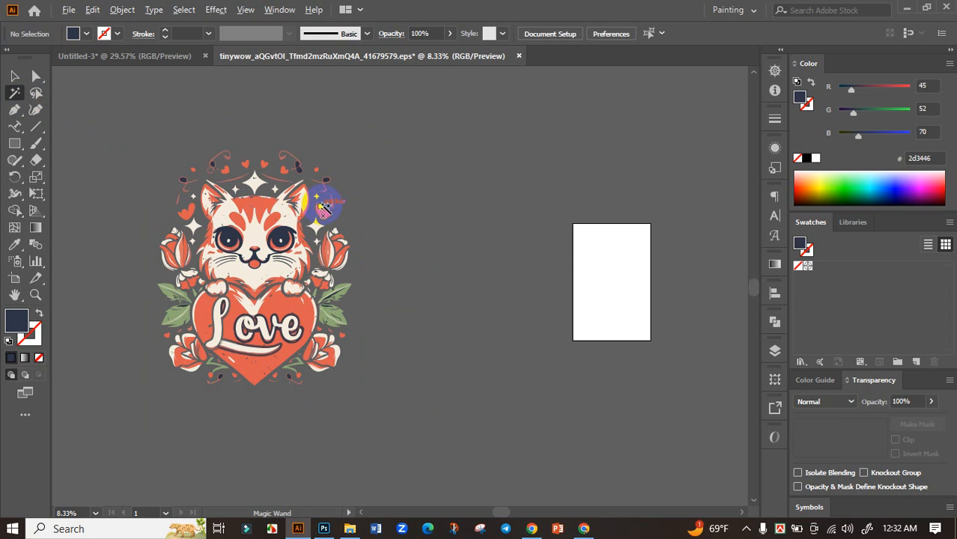
pyautogui.scroll(4, 329, 206)
pyautogui.moveTo(242, 98); pyautogui.dragTo(290, 194)
pyautogui.click(274, 159)
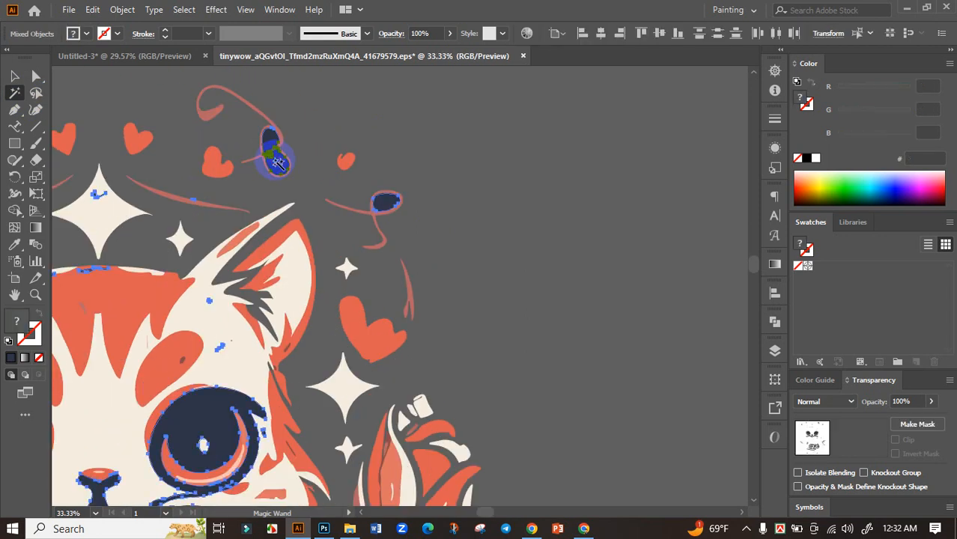
pyautogui.press('Delete')
pyautogui.click(15, 76)
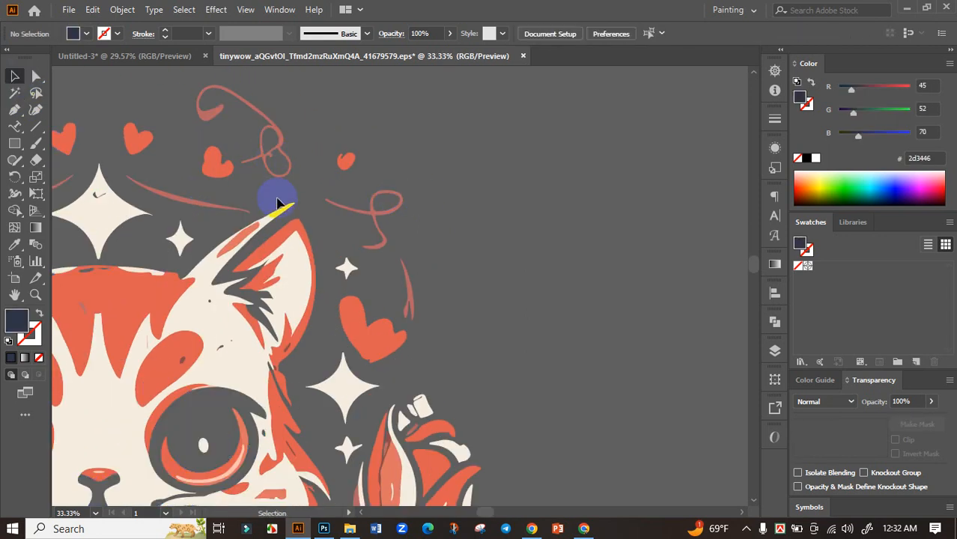
# Select all the remaining cat artwork, group it and transfer it into the Untitled-3 document.
pyautogui.scroll(-4, 483, 257)
pyautogui.moveTo(498, 244); pyautogui.dragTo(472, 235)
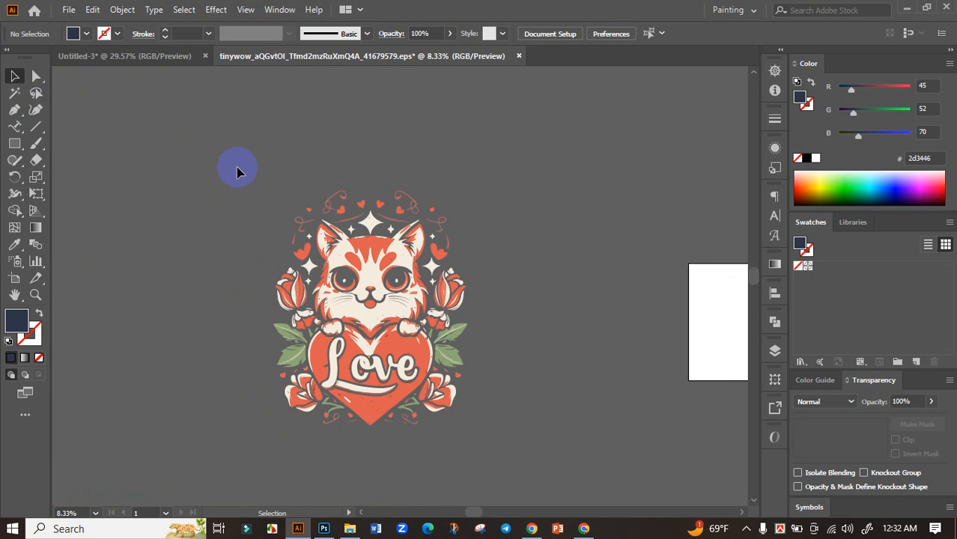
pyautogui.moveTo(499, 451); pyautogui.dragTo(498, 452)
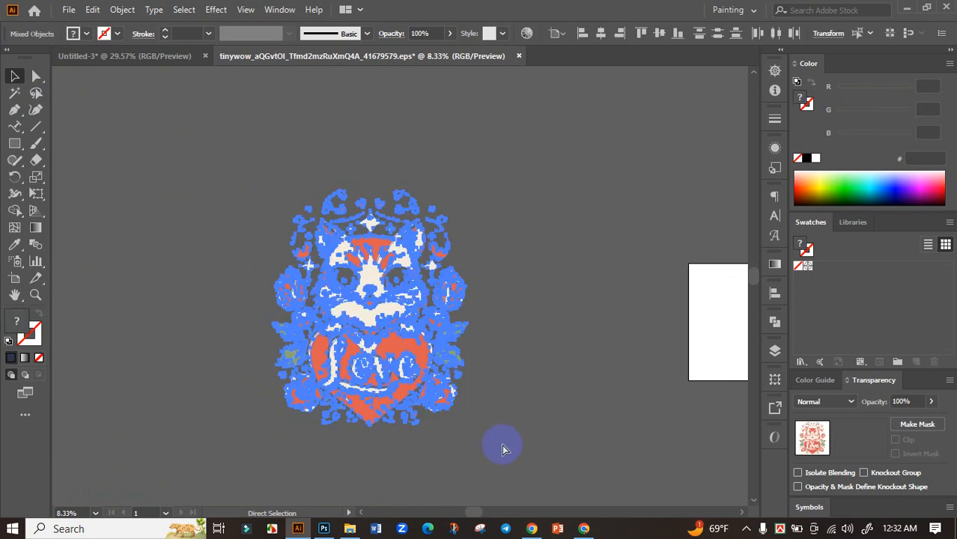
pyautogui.moveTo(383, 263); pyautogui.dragTo(451, 314)
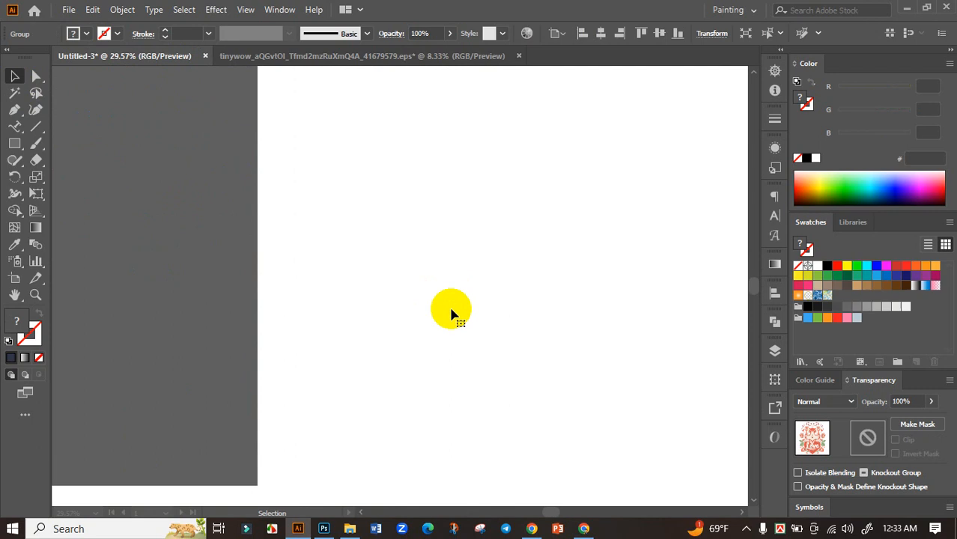
# Scale the cat group down proportionally so it fits inside the artboard and place it over the black rectangle.
pyautogui.hotkey('ctrl', '-')
pyautogui.hotkey('ctrl', '-')
pyautogui.hotkey('ctrl', '-')
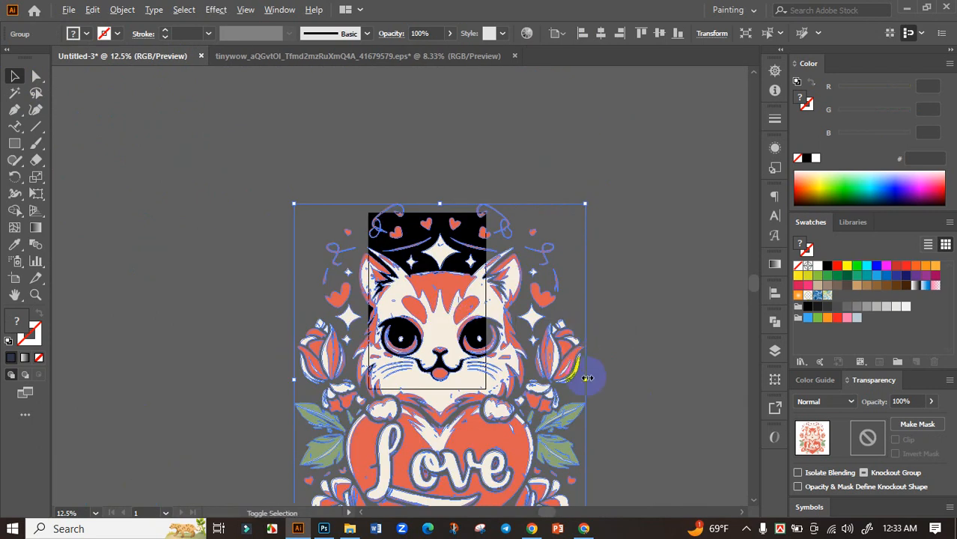
pyautogui.moveTo(585, 380); pyautogui.dragTo(483, 380)
pyautogui.moveTo(445, 333); pyautogui.dragTo(468, 292)
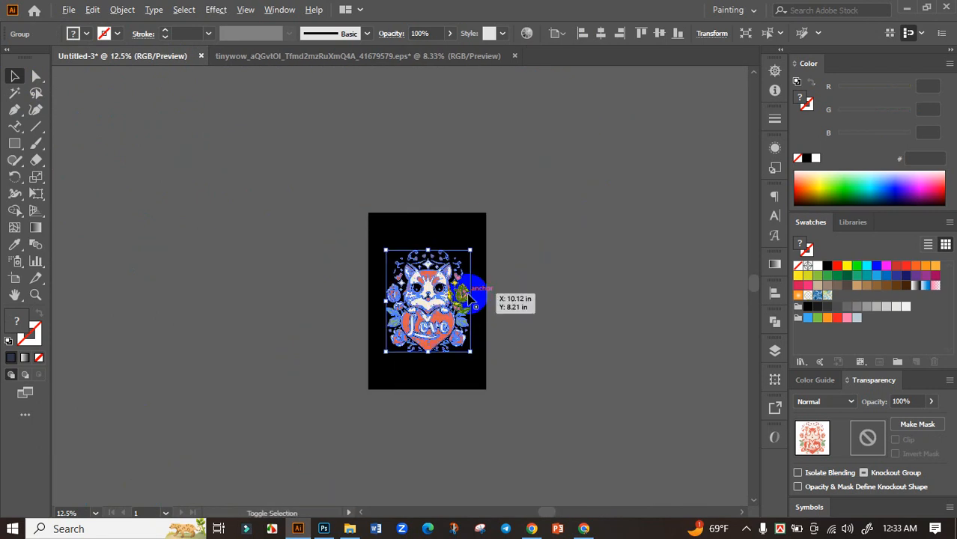
# Centre the cat group horizontally and vertically, enlarge it proportionally to nearly the artboard's width and deselect it.
pyautogui.hotkey('ctrl', '+')
pyautogui.hotkey('ctrl', '+')
pyautogui.click(774, 294)
pyautogui.click(637, 323)
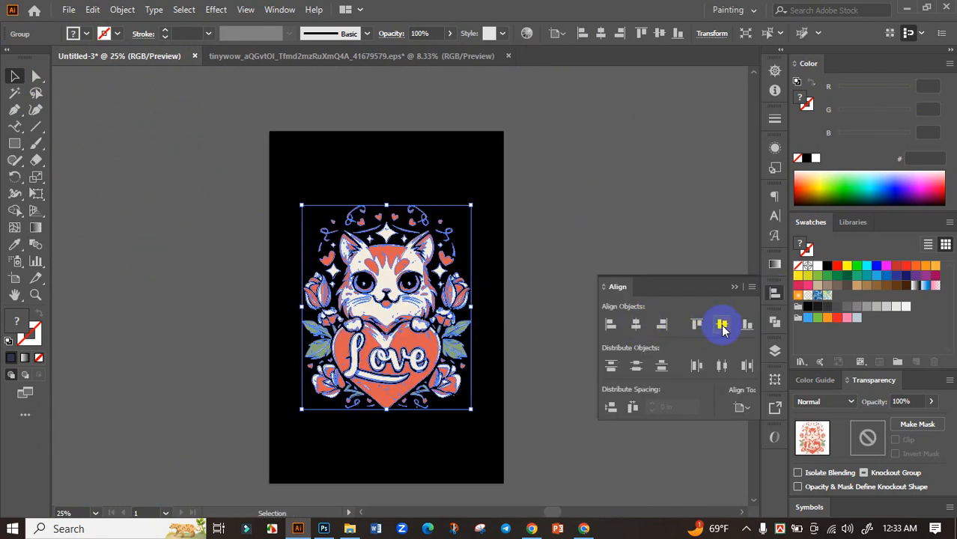
pyautogui.click(775, 293)
pyautogui.moveTo(470, 409); pyautogui.dragTo(496, 440)
pyautogui.click(560, 399)
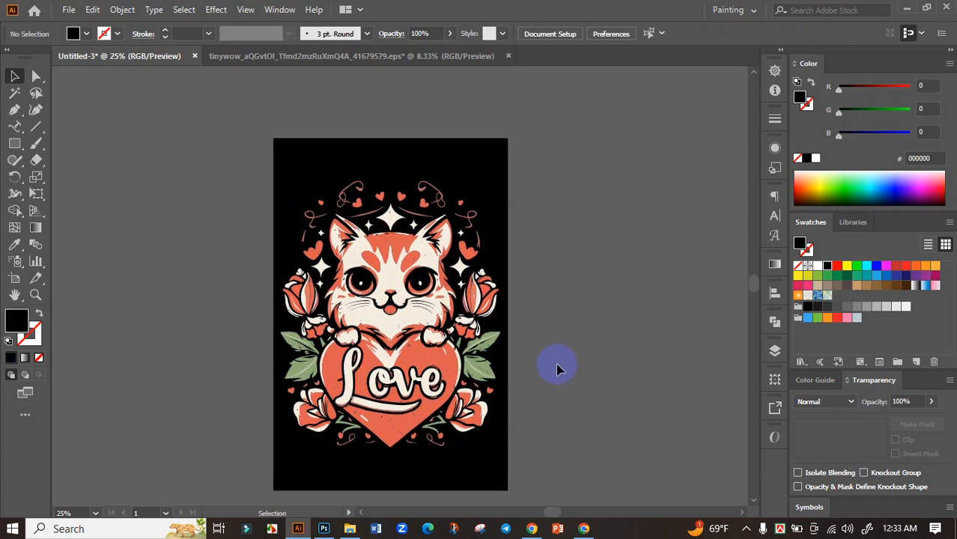
# Switch to ChatGPT in Chrome and copy the word "Purr-fect" from the sixth T-shirt slogan.
pyautogui.click(582, 528)
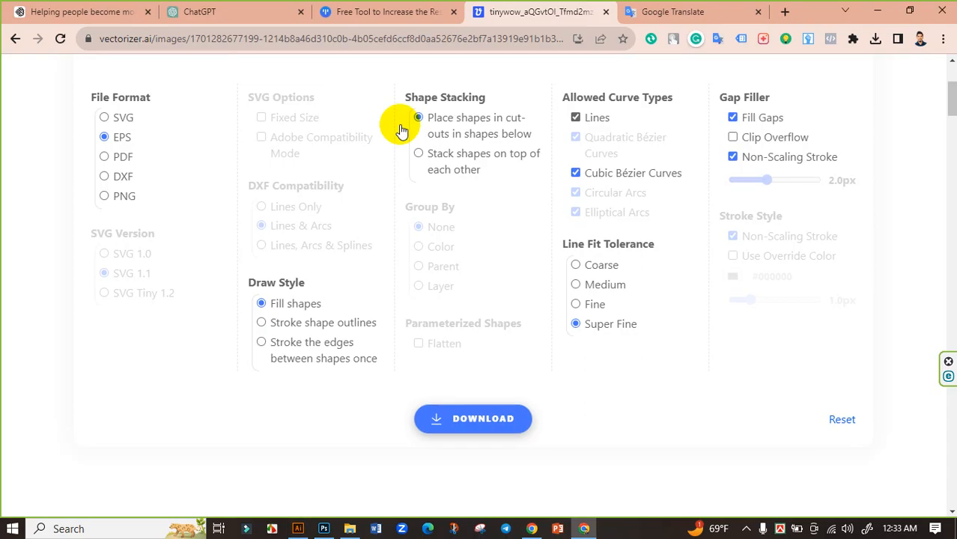
pyautogui.click(264, 11)
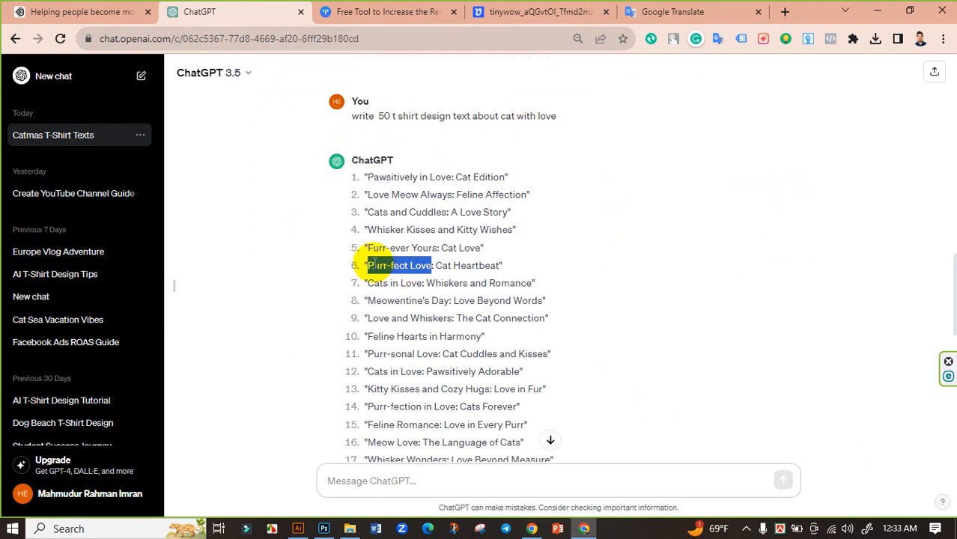
pyautogui.rightClick(410, 265)
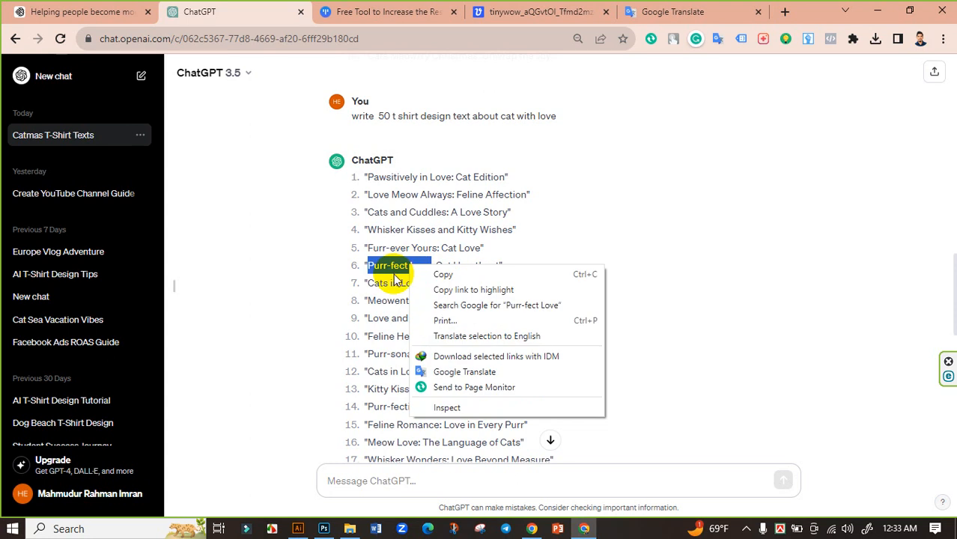
pyautogui.click(444, 275)
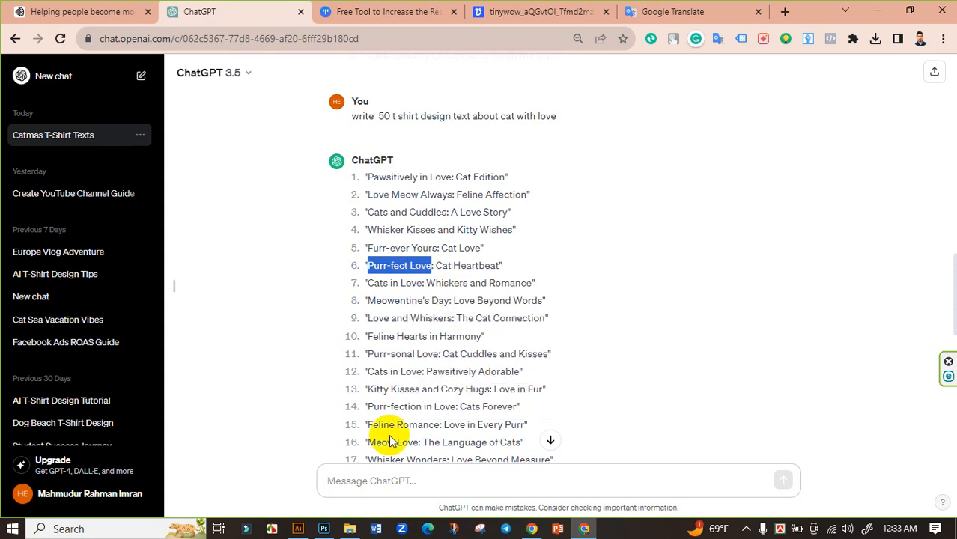
pyautogui.click(414, 263)
pyautogui.moveTo(408, 264); pyautogui.dragTo(374, 268)
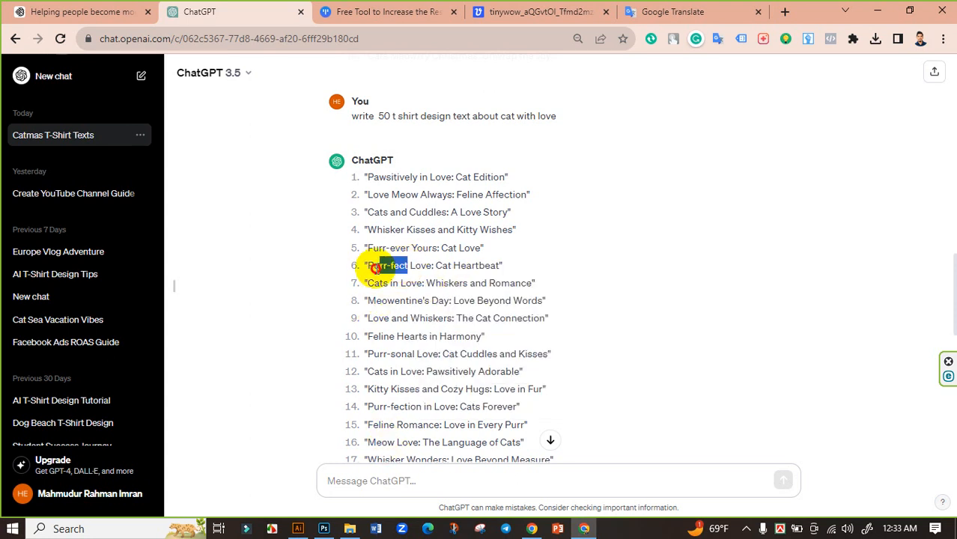
pyautogui.rightClick(380, 269)
pyautogui.click(410, 280)
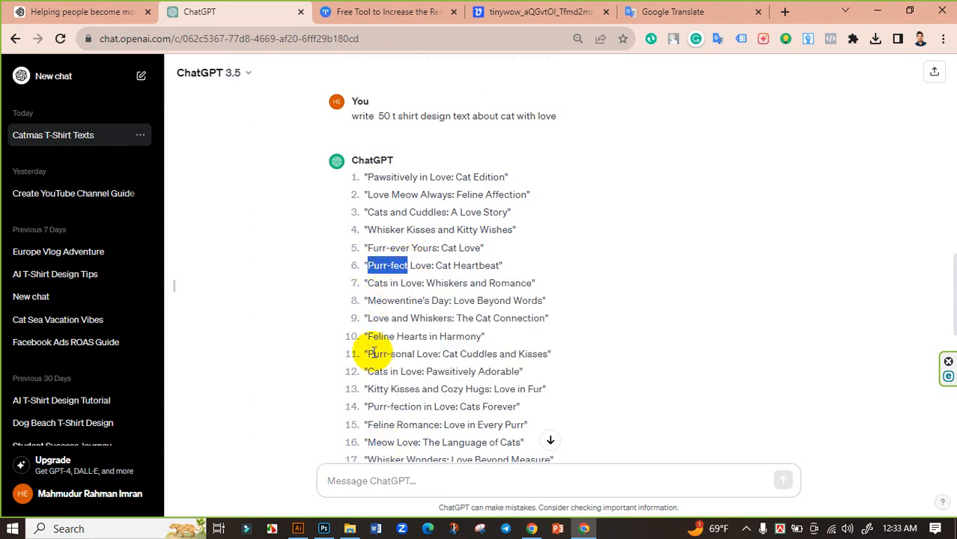
# Return to Illustrator, move the cat group down near the artboard's lower edge to free space above it, and deselect it.
pyautogui.click(304, 526)
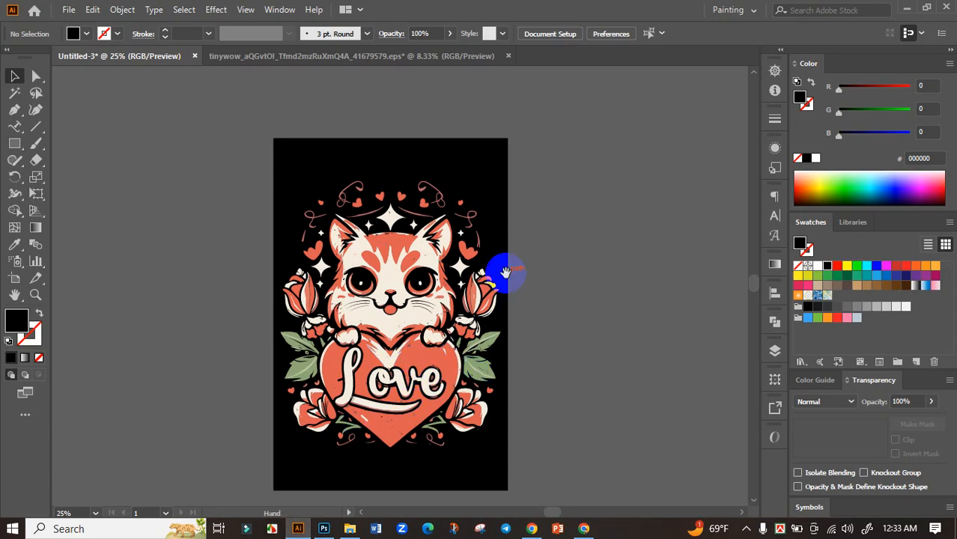
pyautogui.moveTo(419, 295); pyautogui.dragTo(424, 308)
pyautogui.moveTo(413, 272); pyautogui.dragTo(412, 305)
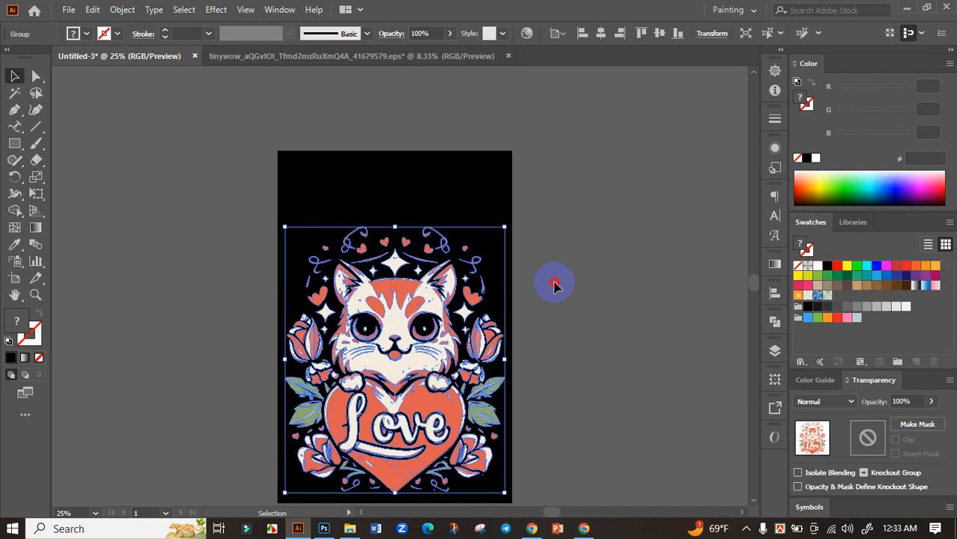
pyautogui.click(553, 294)
# Paste the text "Purr-fect", fill it with white and move it above the cat, overlapping the artboard's right edge.
pyautogui.hotkey('ctrl', 'v')
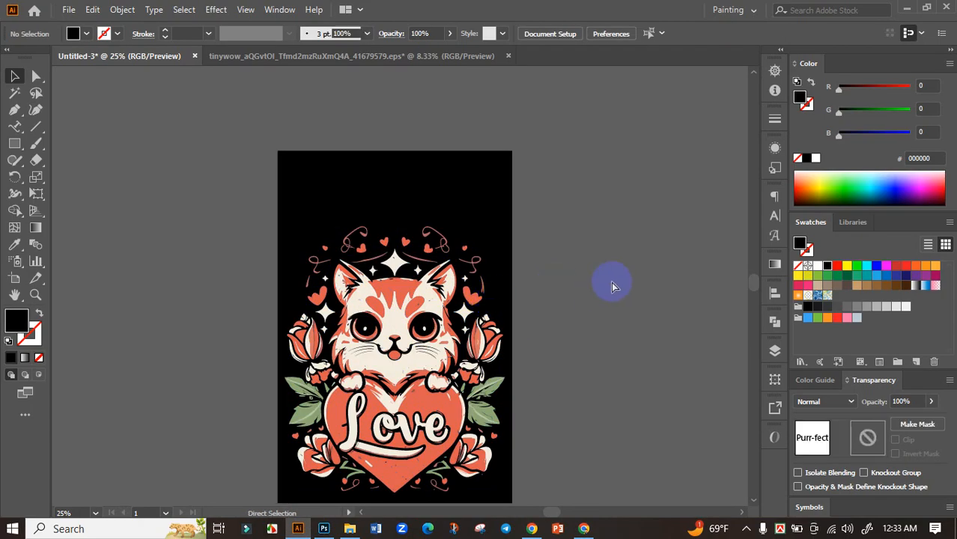
pyautogui.moveTo(406, 290); pyautogui.dragTo(480, 294)
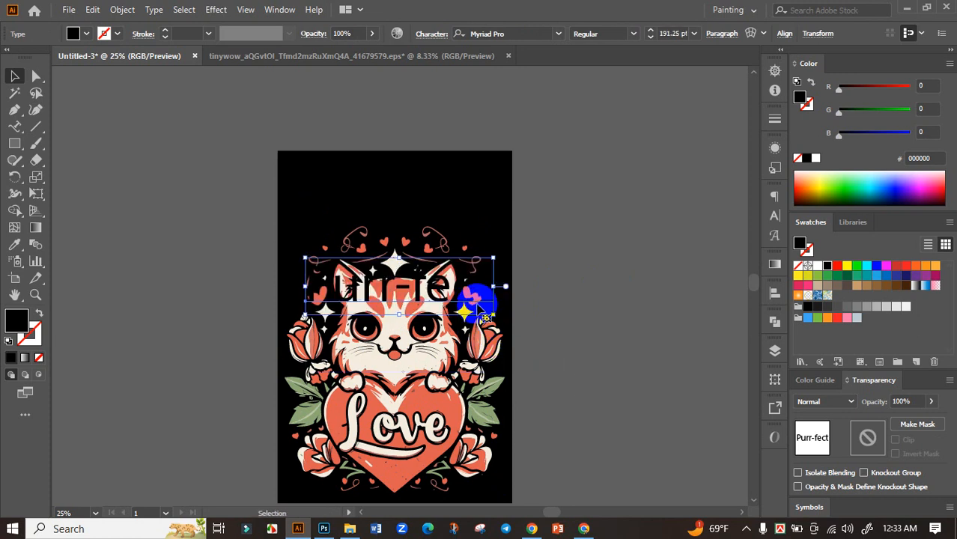
pyautogui.click(818, 266)
pyautogui.moveTo(417, 293); pyautogui.dragTo(541, 201)
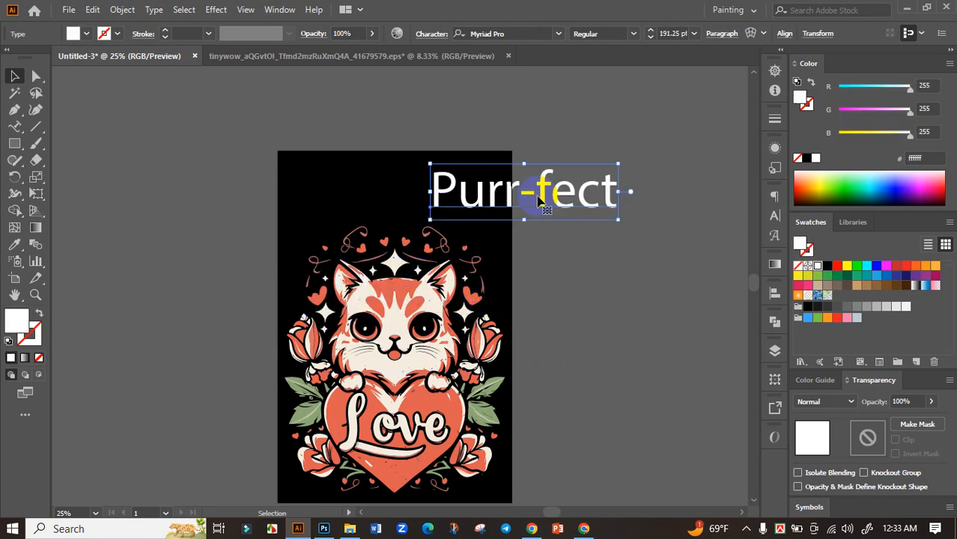
# Try the Bowlby One SC Regular font on the Purr-fect text and move it over the black area above the cat.
pyautogui.click(558, 33)
pyautogui.click(620, 125)
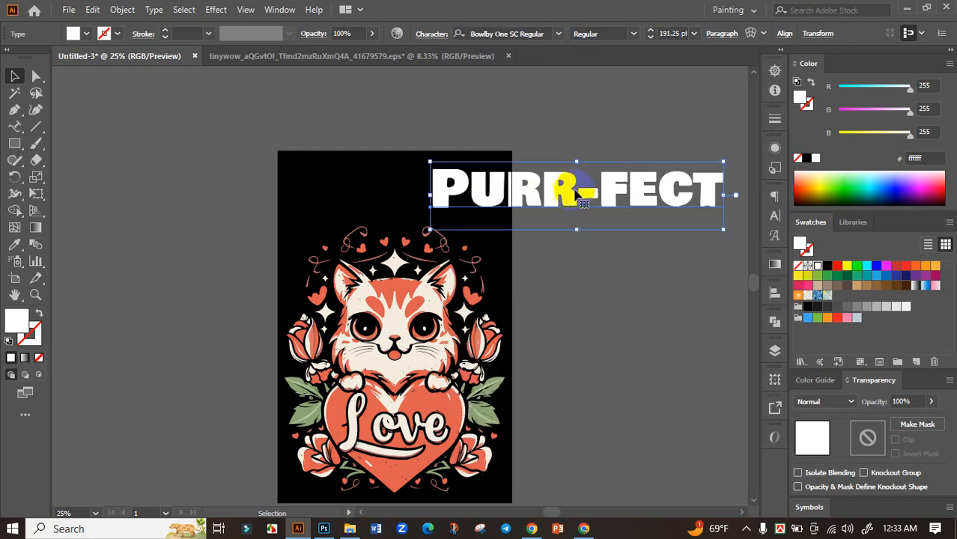
pyautogui.moveTo(577, 192); pyautogui.dragTo(442, 201)
pyautogui.hscroll(3, 544, 188)
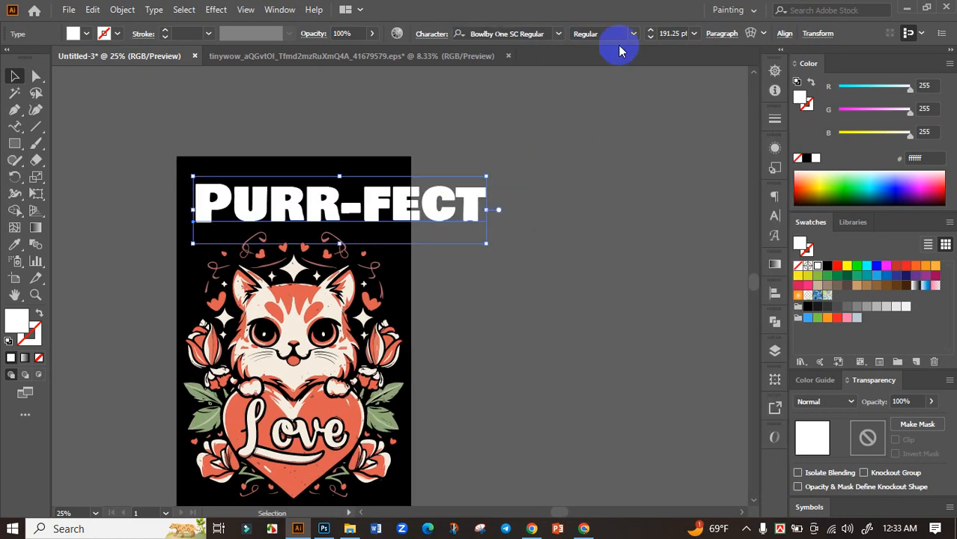
# Change the Purr-fect text's font to Burbank Big Condensed Black and widen it slightly above the cat.
pyautogui.click(558, 33)
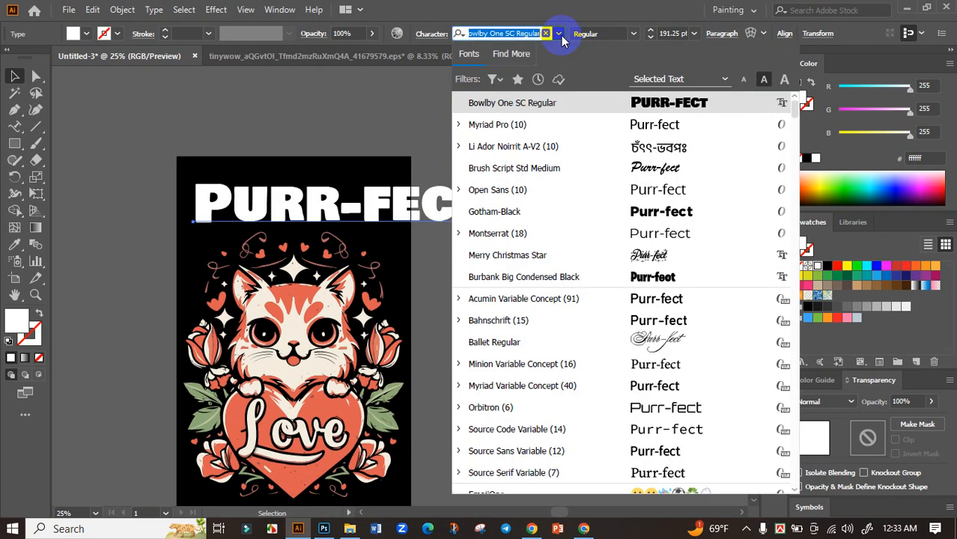
pyautogui.click(637, 277)
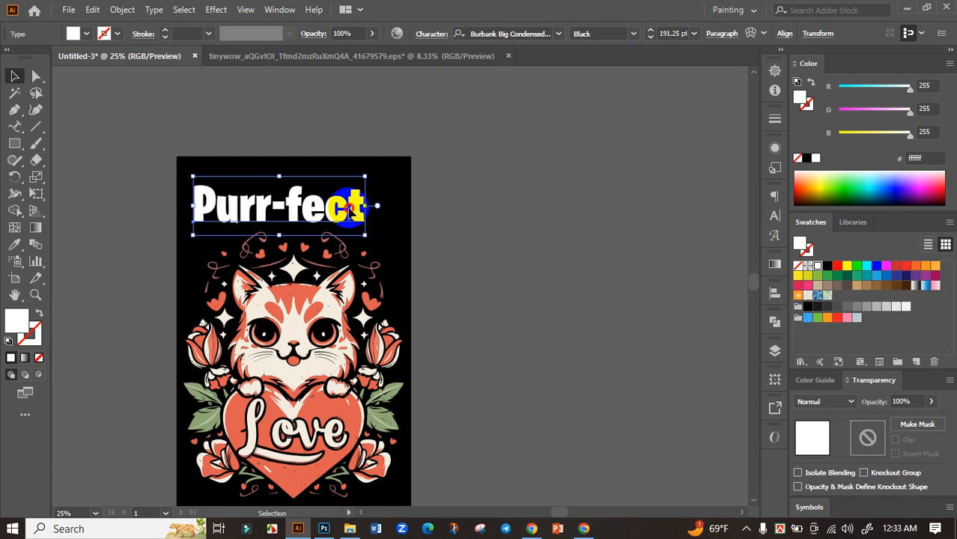
pyautogui.moveTo(384, 205); pyautogui.dragTo(340, 219)
pyautogui.scroll(1, 345, 211)
# Warp the Purr-fect text with the horizontal Arc Lower style and a bend of -19%.
pyautogui.click(751, 33)
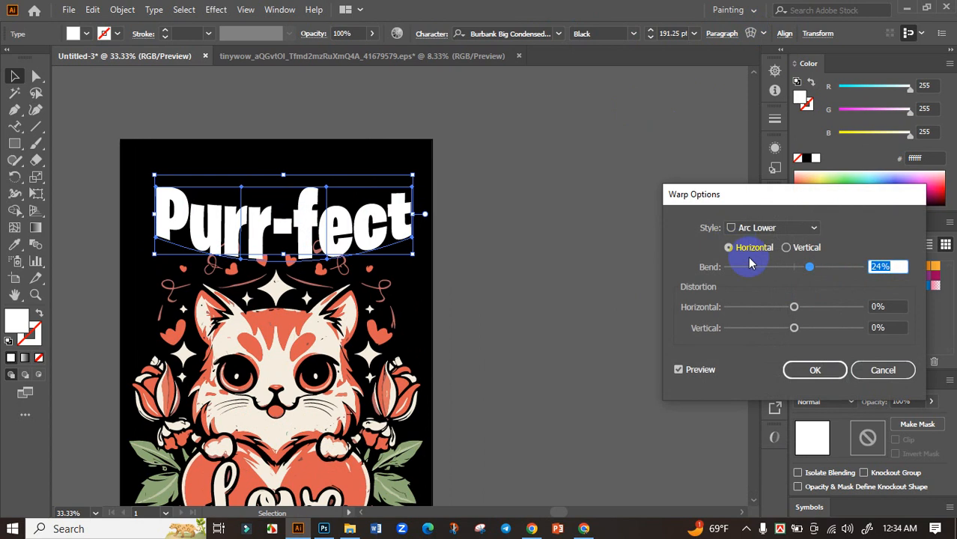
pyautogui.moveTo(776, 268)
pyautogui.mouseDown()
pyautogui.moveTo(752, 267)
pyautogui.moveTo(784, 269)
pyautogui.mouseUp()
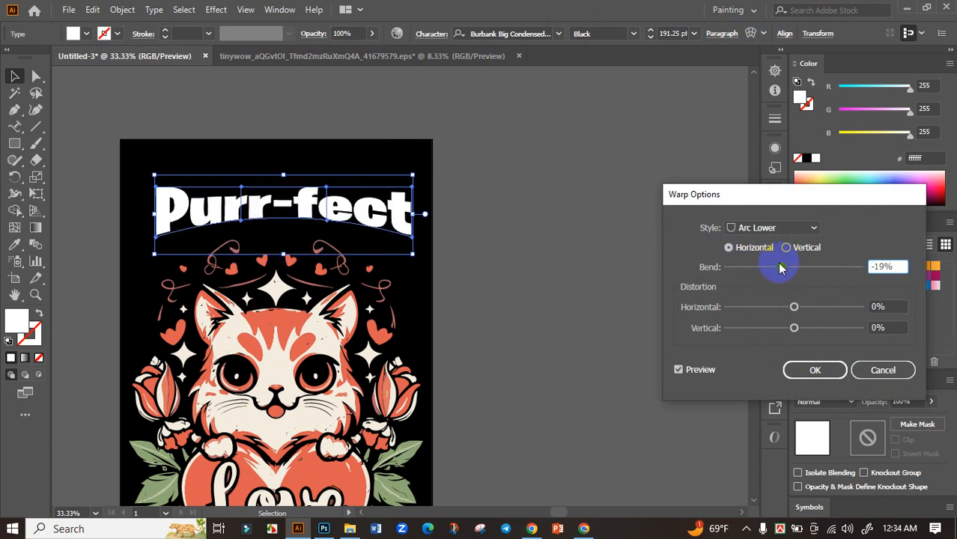
pyautogui.click(809, 368)
# Lower the warped Purr-fect text toward the cat's swirls and stretch it taller and slightly wider.
pyautogui.moveTo(332, 216); pyautogui.dragTo(332, 242)
pyautogui.moveTo(284, 205); pyautogui.dragTo(288, 180)
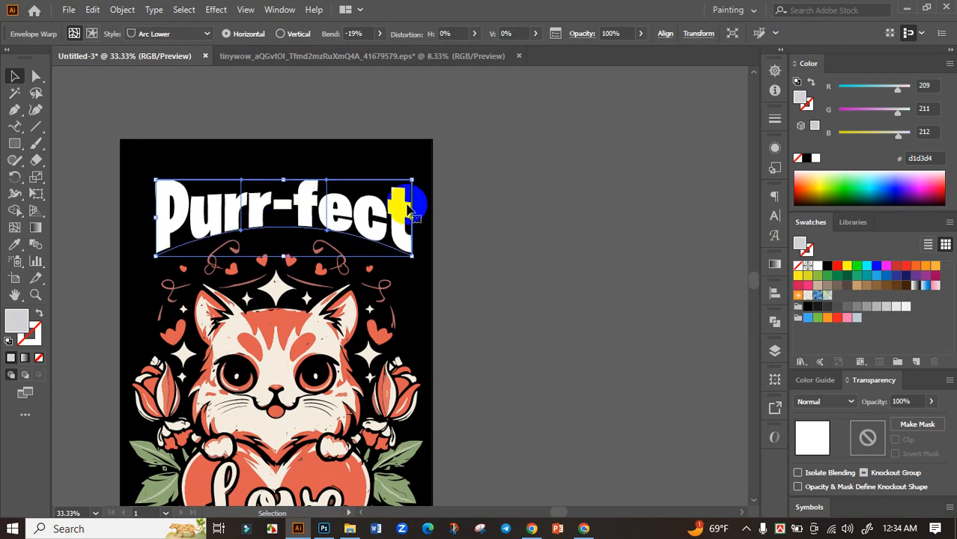
pyautogui.moveTo(413, 218); pyautogui.dragTo(423, 218)
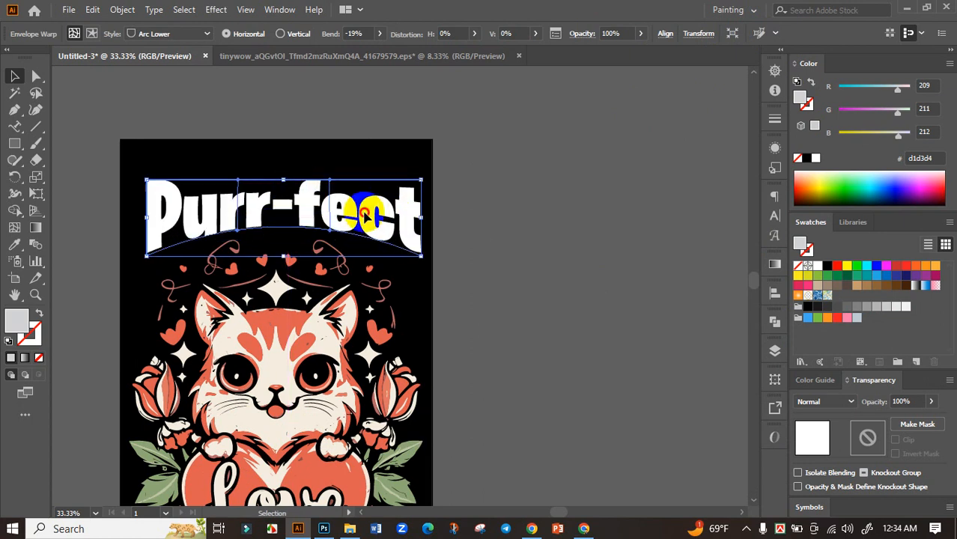
# Move the warped Purr-fect text slightly lower, closer to the swirls above the cat.
pyautogui.moveTo(364, 212); pyautogui.dragTo(365, 228)
pyautogui.click(493, 228)
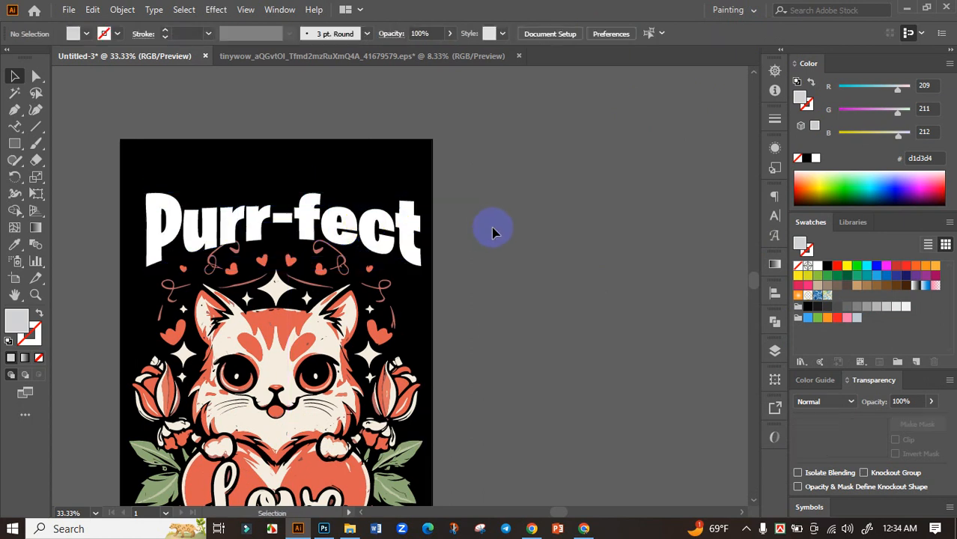
pyautogui.scroll(-2, 492, 232)
pyautogui.click(454, 233)
pyautogui.scroll(3, 454, 233)
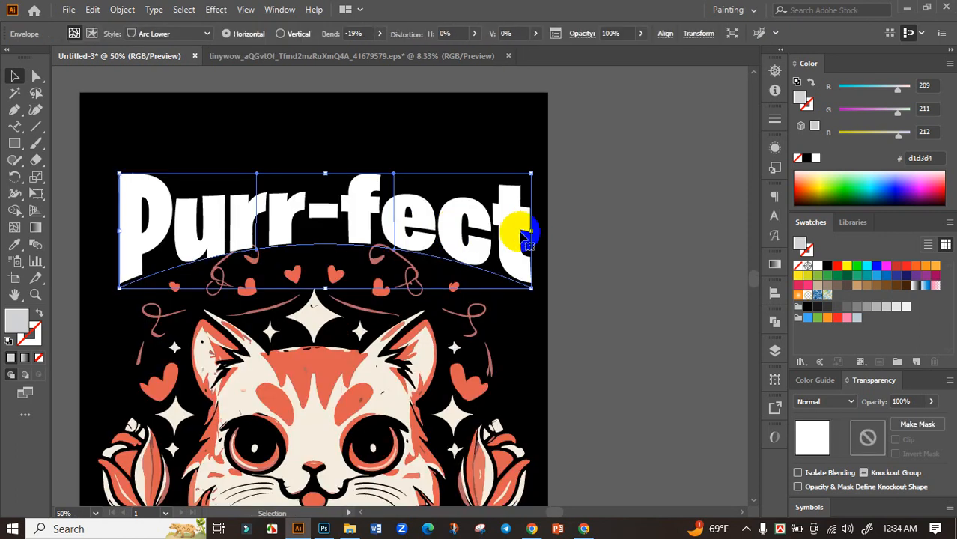
# Rescale the warped Purr-fect text about its centre, making it taller while still spanning most of the artboard's width.
pyautogui.moveTo(530, 232)
pyautogui.mouseDown()
pyautogui.moveTo(526, 220)
pyautogui.moveTo(513, 224)
pyautogui.mouseUp()
pyautogui.click(515, 177)
pyautogui.click(482, 217)
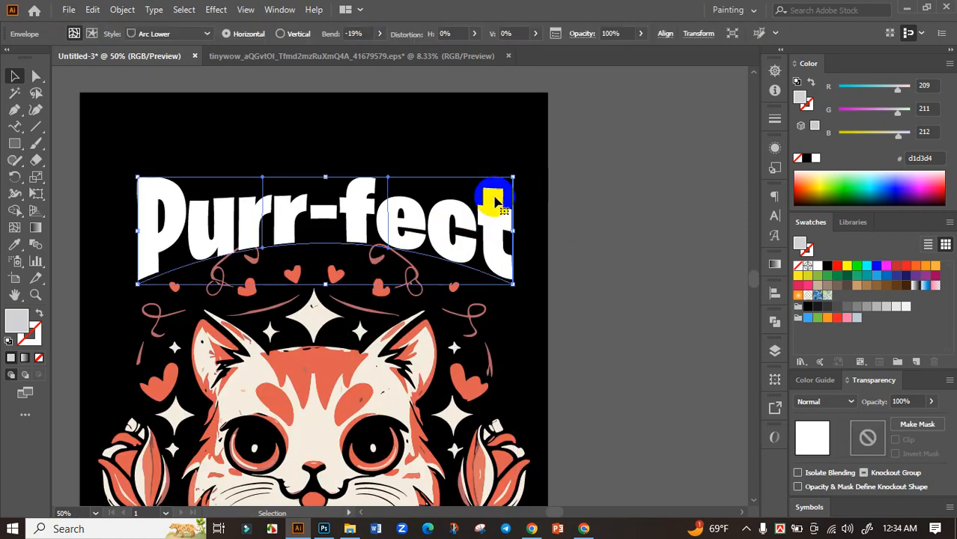
pyautogui.moveTo(512, 177); pyautogui.dragTo(531, 165)
pyautogui.click(593, 198)
pyautogui.scroll(-2, 592, 198)
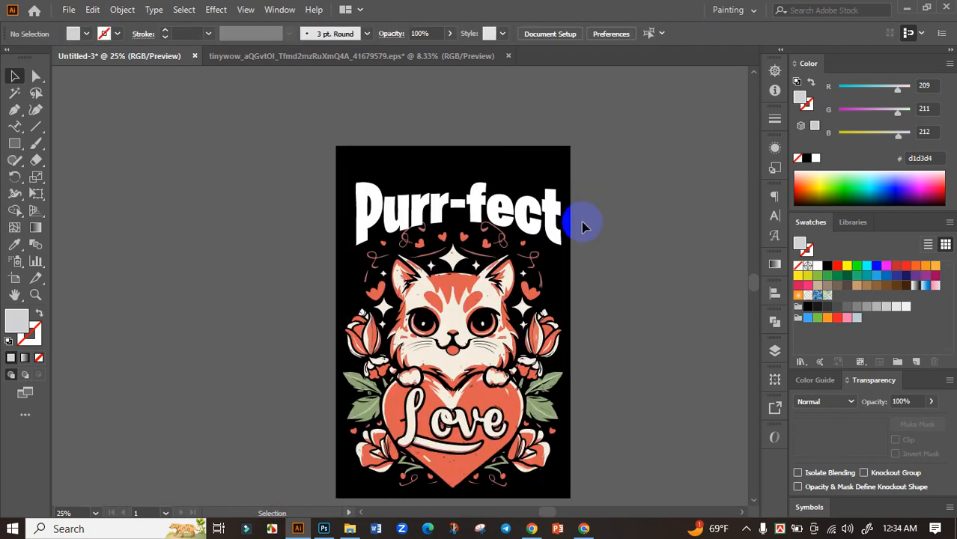
pyautogui.scroll(-1, 583, 227)
pyautogui.scroll(2, 573, 221)
# Expand the warped Purr-fect text into editable shapes with the default Expand options.
pyautogui.click(525, 217)
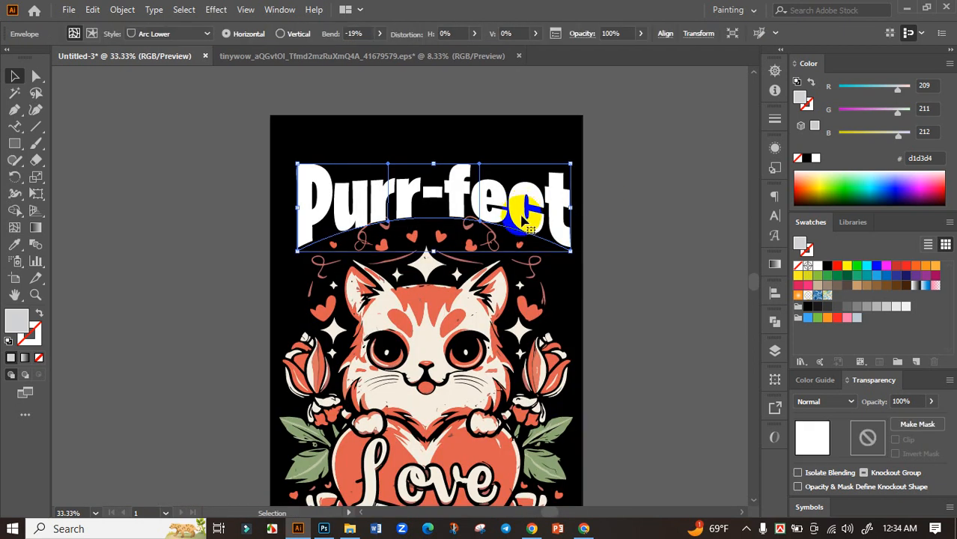
pyautogui.click(122, 9)
pyautogui.click(217, 171)
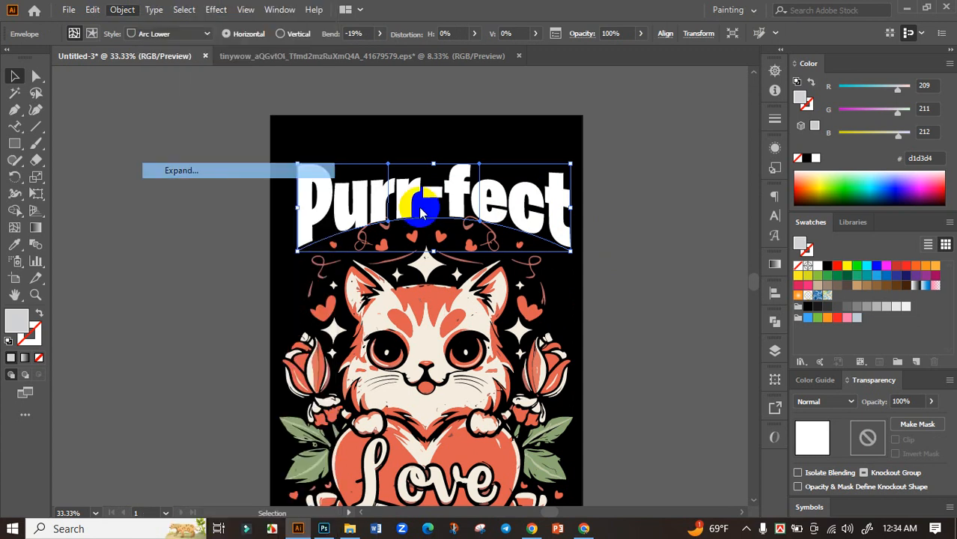
pyautogui.click(365, 338)
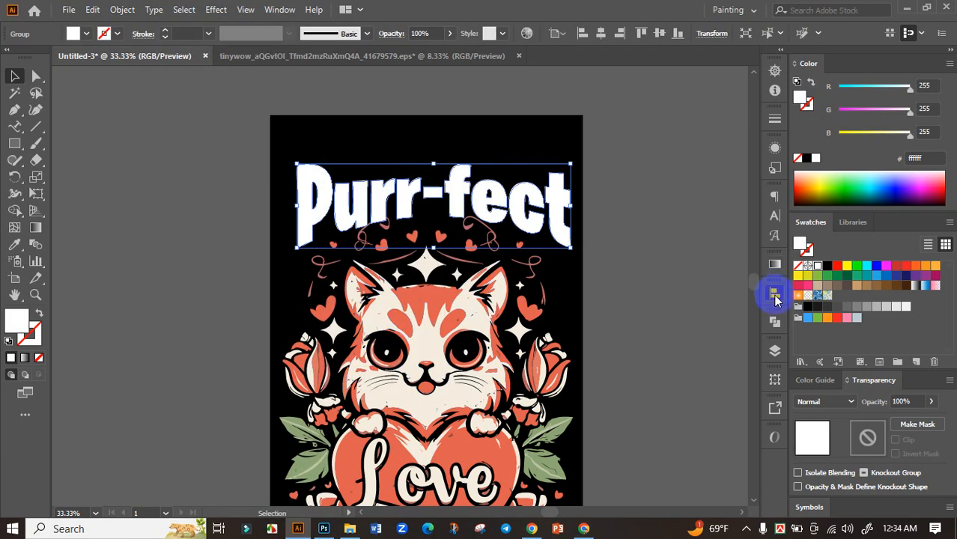
# Centre the expanded Purr-fect text horizontally on the artboard.
pyautogui.click(776, 298)
pyautogui.click(636, 323)
pyautogui.click(736, 288)
pyautogui.click(672, 298)
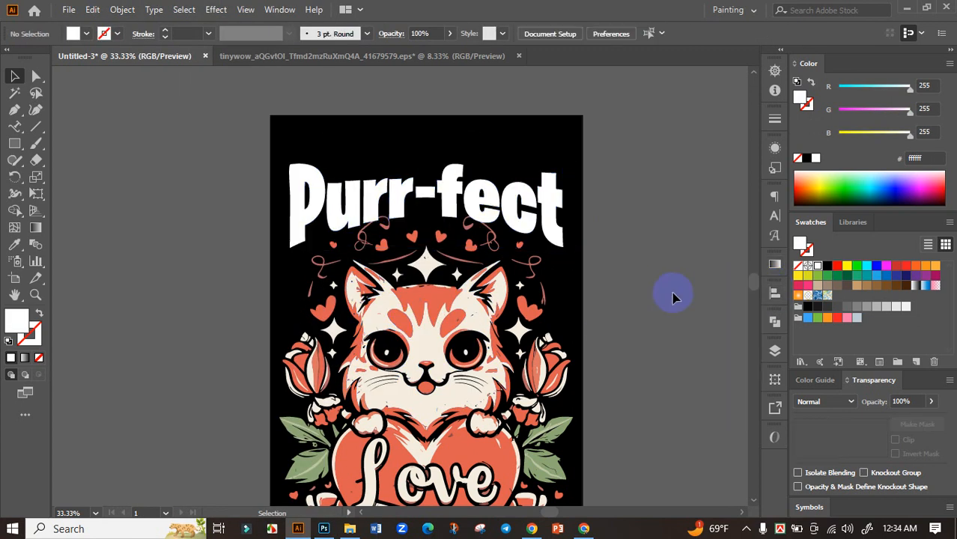
# Nudge the Purr-fect text up slightly to leave more room above the cat artwork's swirls.
pyautogui.scroll(-2, 669, 219)
pyautogui.click(536, 273)
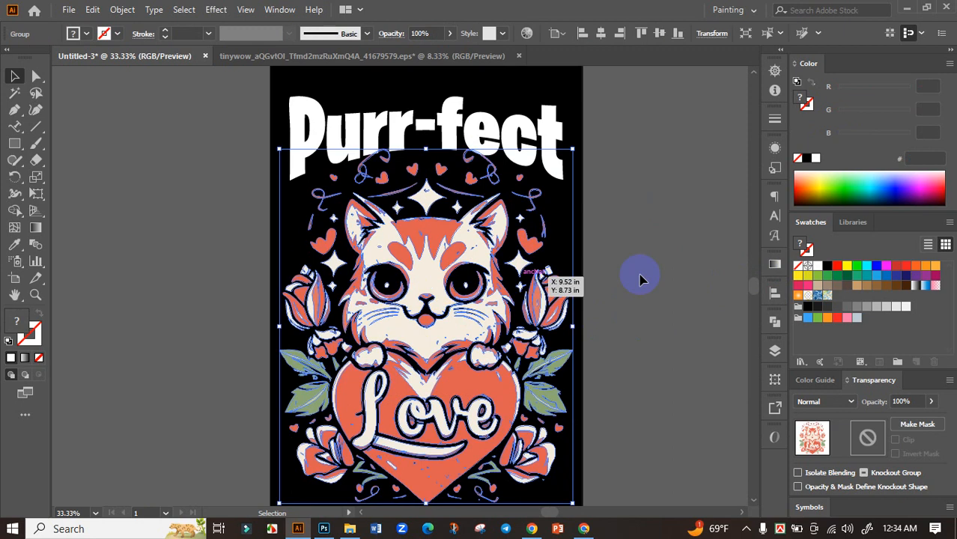
pyautogui.click(657, 279)
pyautogui.click(446, 129)
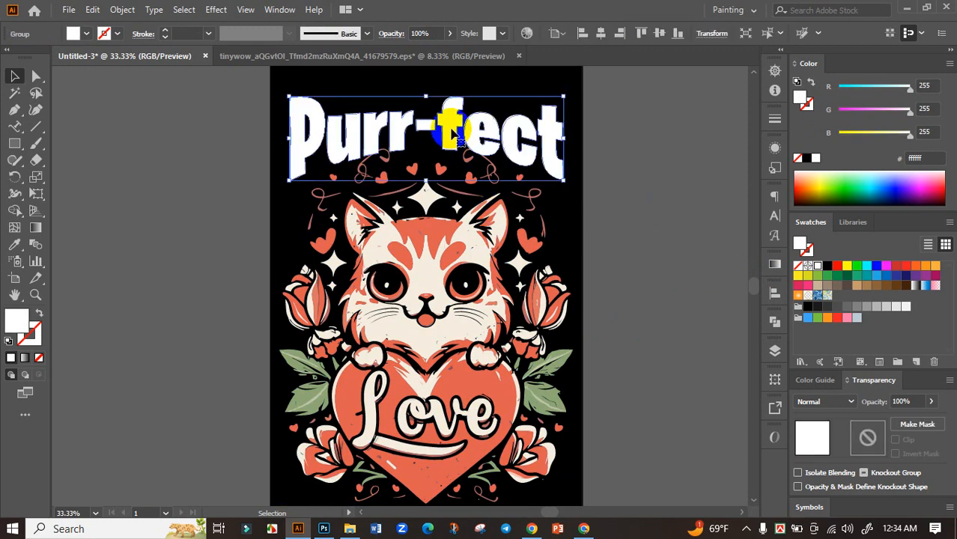
pyautogui.click(639, 182)
pyautogui.scroll(1, 427, 181)
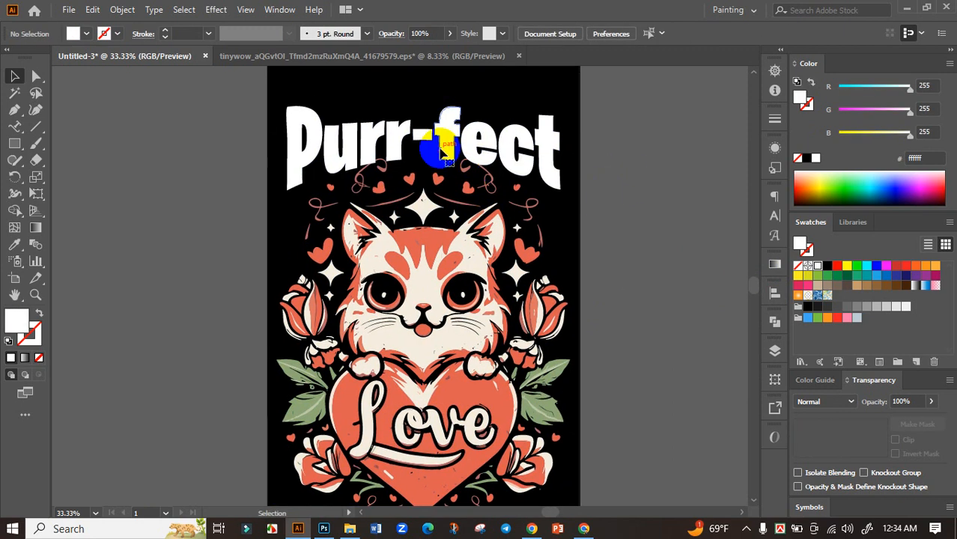
pyautogui.click(448, 144)
pyautogui.click(637, 212)
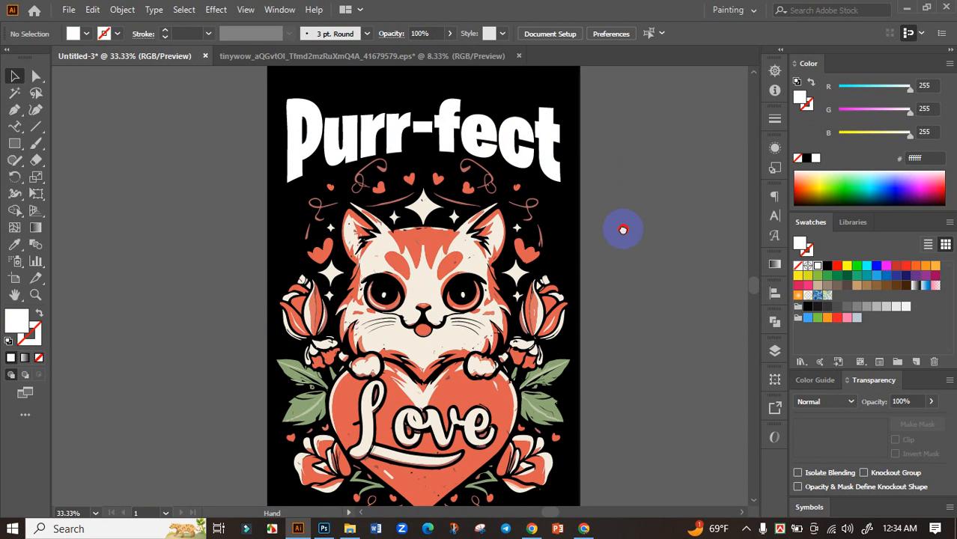
pyautogui.scroll(1, 623, 238)
pyautogui.scroll(-1, 623, 244)
pyautogui.moveTo(634, 240); pyautogui.dragTo(589, 201)
# Recolour the Purr-fect text with the cream fill sampled from the cat's face using the Eyedropper.
pyautogui.click(478, 153)
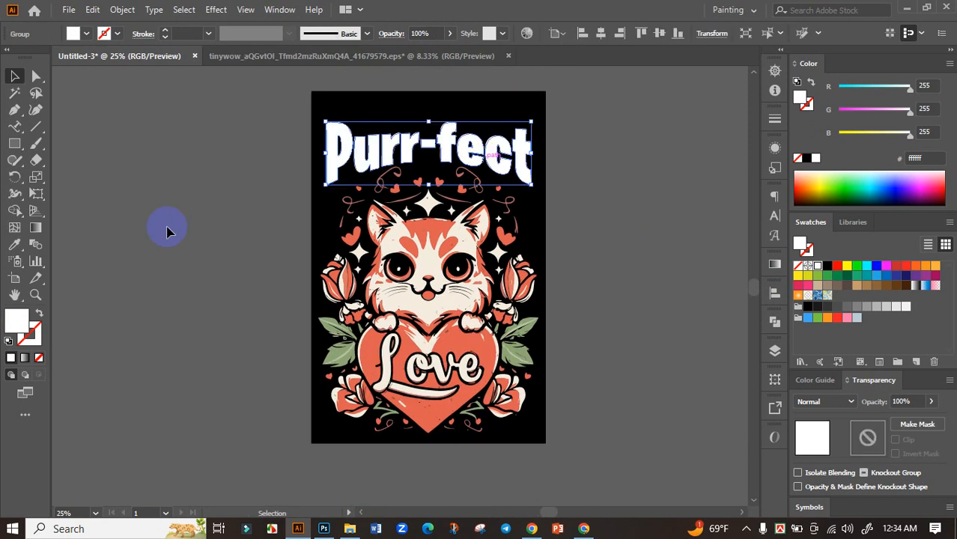
pyautogui.click(14, 244)
pyautogui.click(430, 258)
pyautogui.scroll(2, 431, 258)
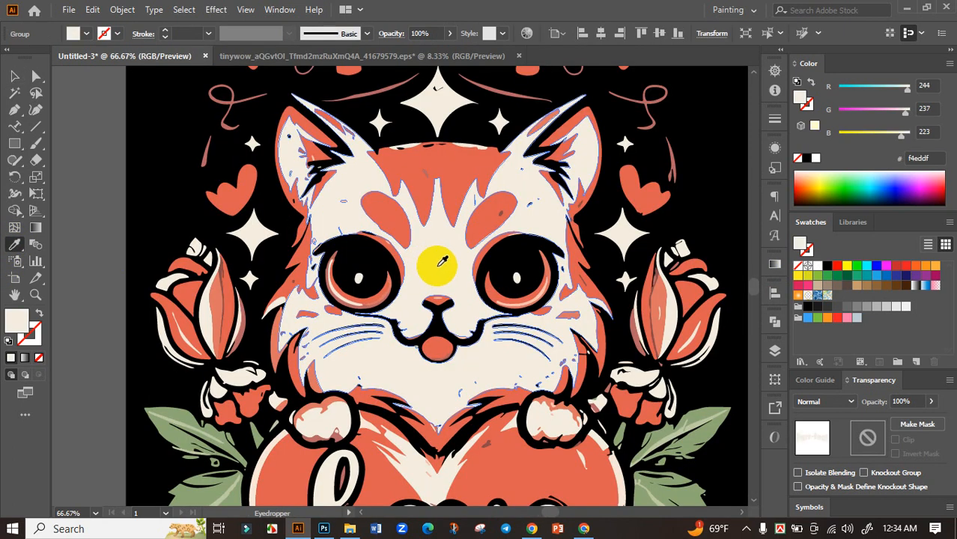
pyautogui.scroll(-2, 448, 265)
pyautogui.click(17, 77)
pyautogui.click(208, 182)
pyautogui.moveTo(281, 191); pyautogui.dragTo(245, 197)
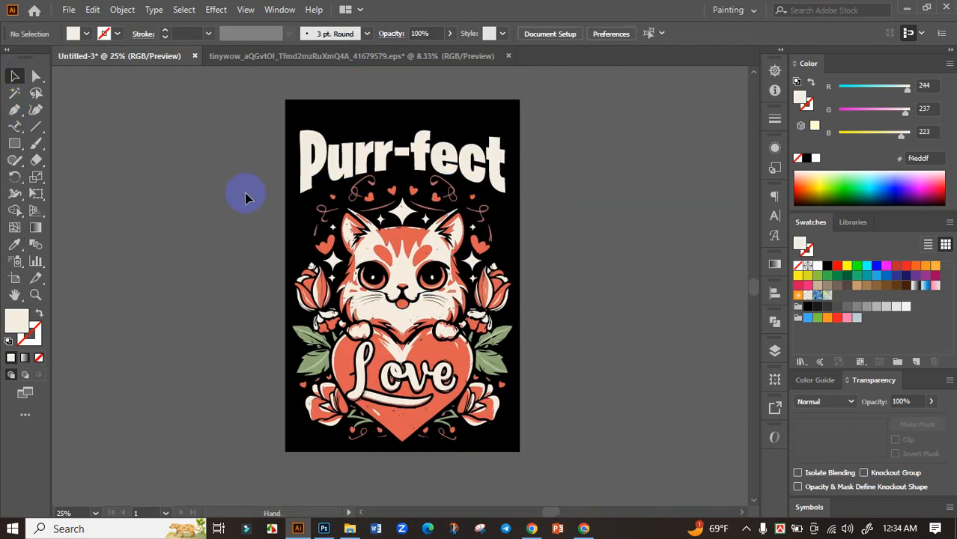
# Group the Purr-fect text with the cat artwork and centre the group vertically on the artboard.
pyautogui.moveTo(275, 127); pyautogui.dragTo(522, 448)
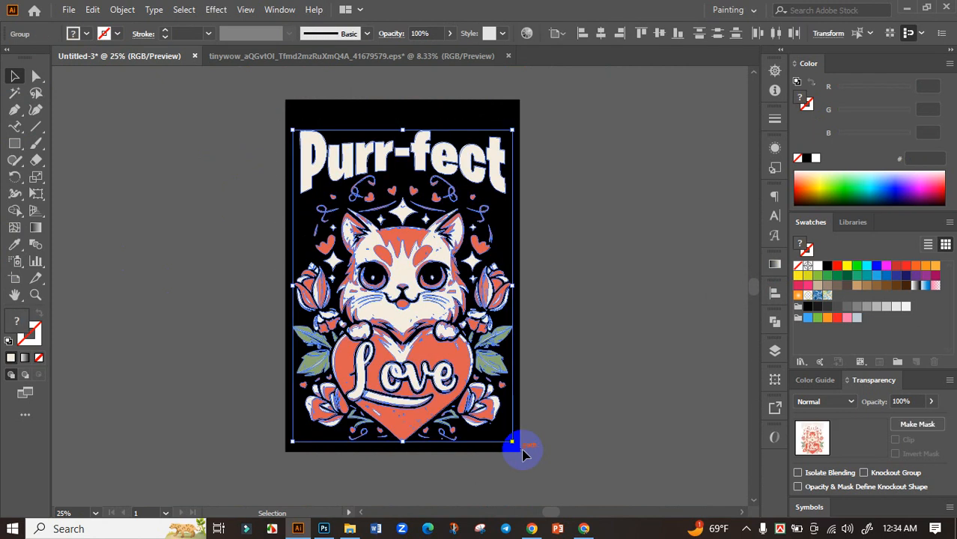
pyautogui.press('a')
pyautogui.press('v')
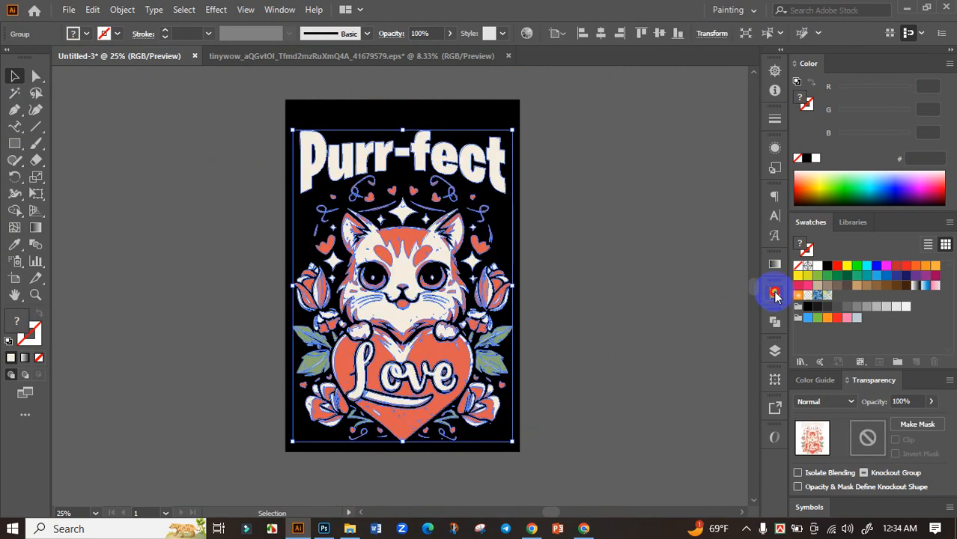
pyautogui.click(775, 292)
pyautogui.click(719, 325)
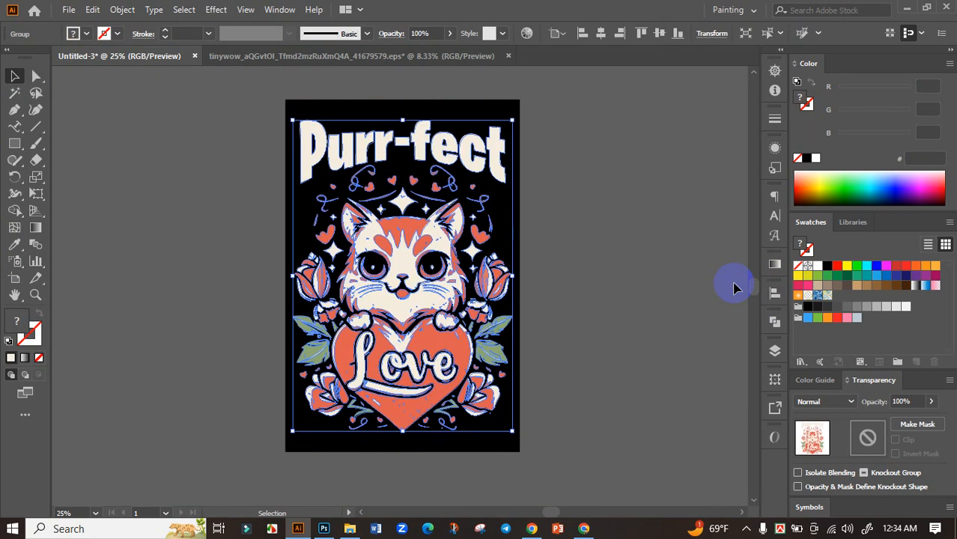
pyautogui.click(642, 301)
pyautogui.moveTo(587, 314); pyautogui.dragTo(620, 316)
# Enlarge the grouped design slightly and proportionally about its centre so it nearly fills the artboard's width.
pyautogui.click(488, 319)
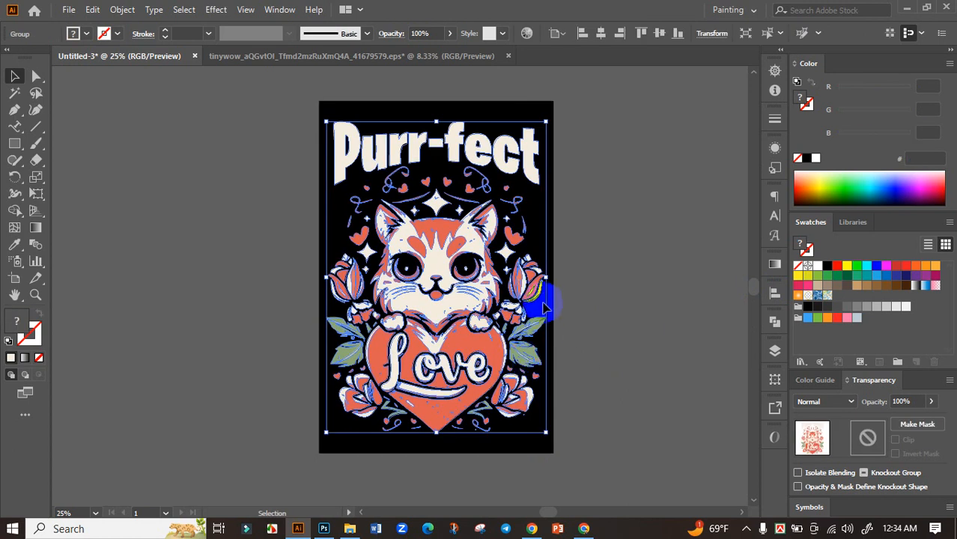
pyautogui.moveTo(548, 281); pyautogui.dragTo(577, 270)
pyautogui.click(583, 266)
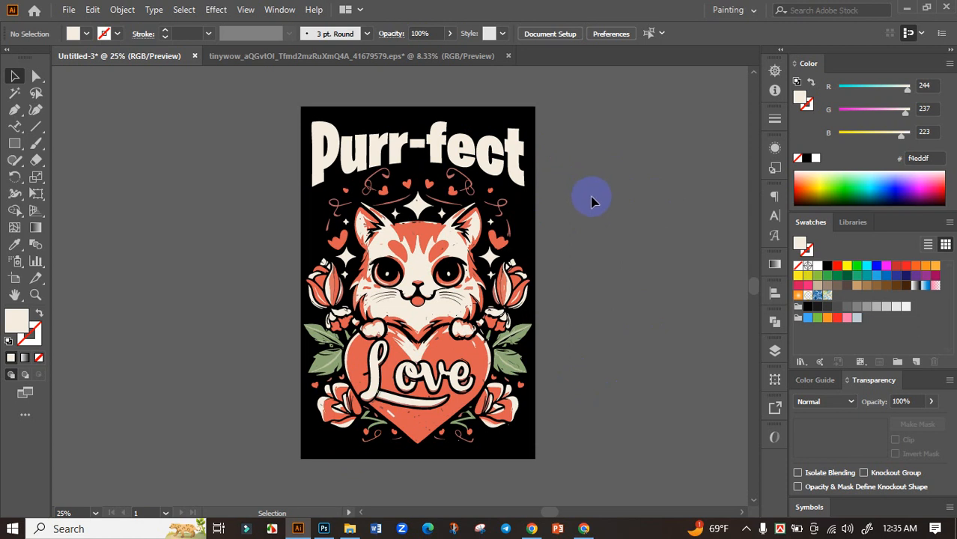
pyautogui.click(494, 161)
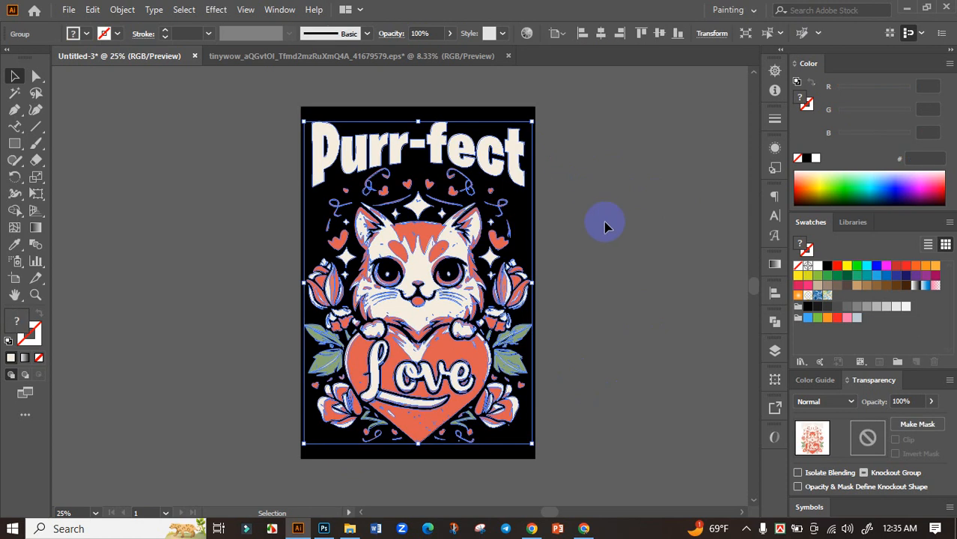
pyautogui.click(604, 222)
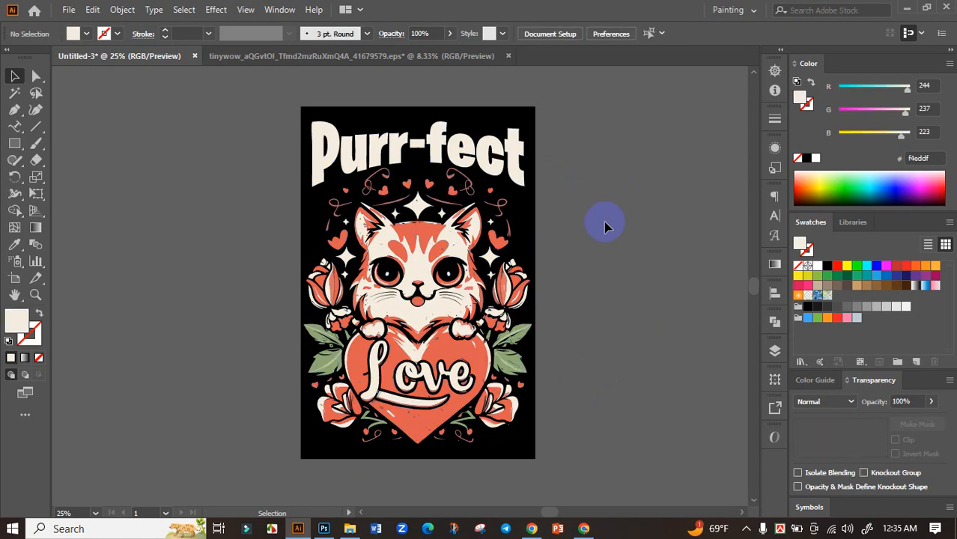